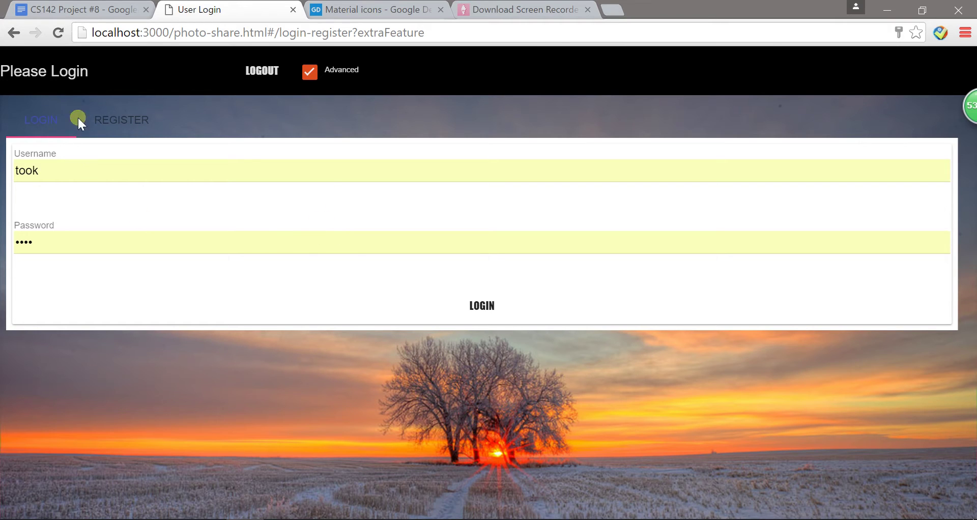
Step: Log into the photo-share app with the autofilled demo username and password
{"action": "left_click", "coordinate": [125, 117]}
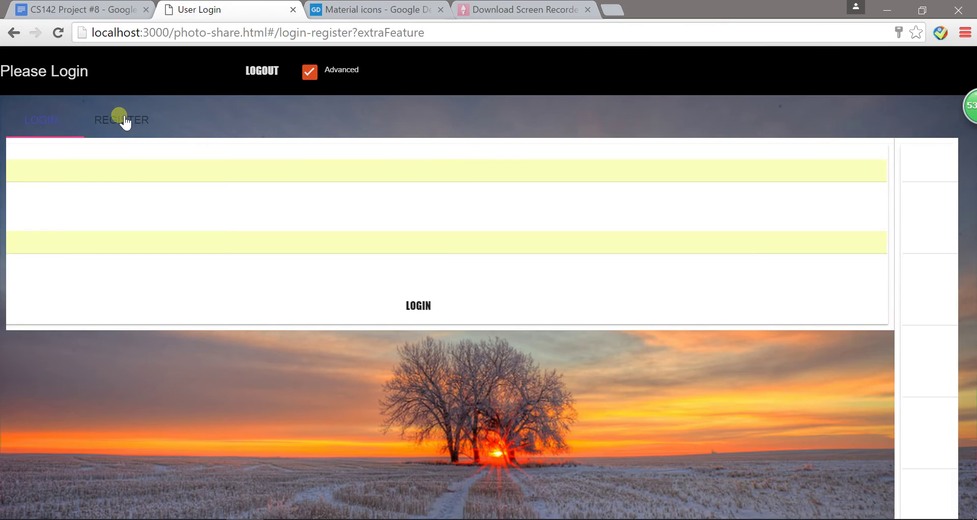
{"action": "left_click", "coordinate": [51, 120]}
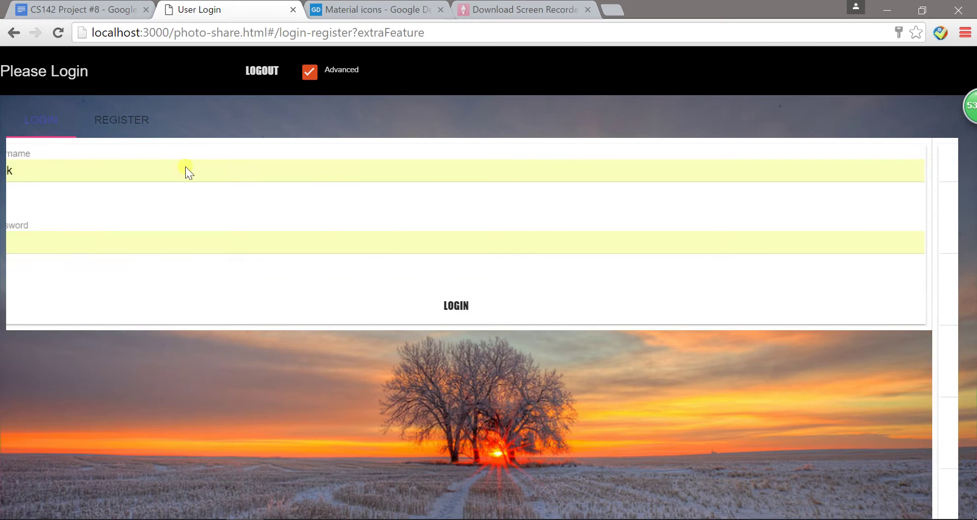
{"action": "left_click", "coordinate": [102, 308]}
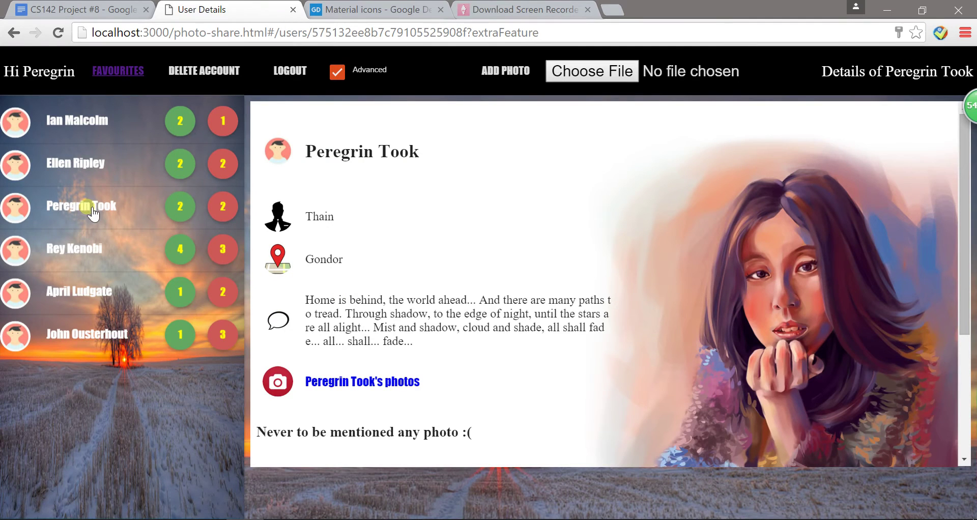
Step: View the fourth and fifth users' profiles, then open the fourth user's photo page
{"action": "left_click", "coordinate": [112, 250]}
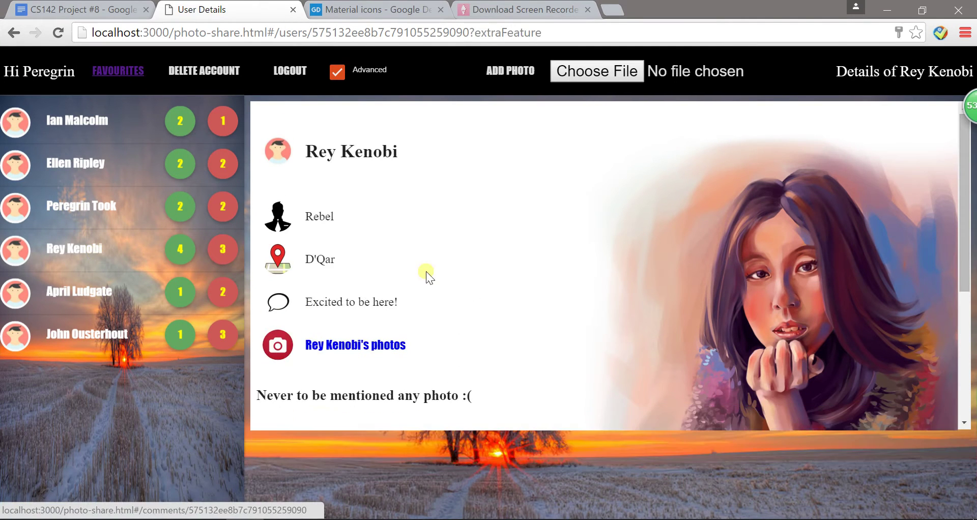
{"action": "scroll", "coordinate": [408, 273], "scroll_direction": "down", "scroll_amount": 2}
{"action": "left_click", "coordinate": [92, 293]}
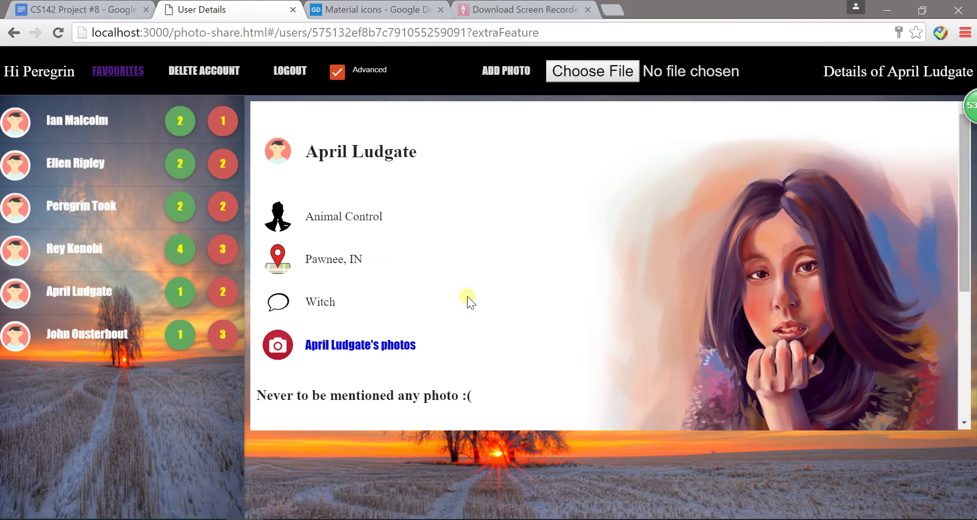
{"action": "left_click", "coordinate": [77, 247]}
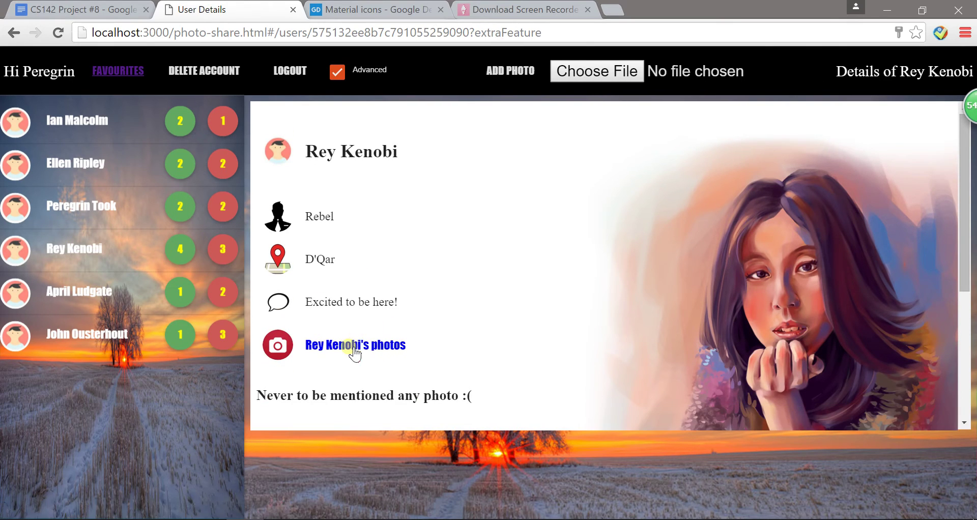
{"action": "left_click", "coordinate": [355, 346]}
{"action": "scroll", "coordinate": [475, 259], "scroll_direction": "down", "scroll_amount": 1}
{"action": "scroll", "coordinate": [469, 258], "scroll_direction": "up", "scroll_amount": 1}
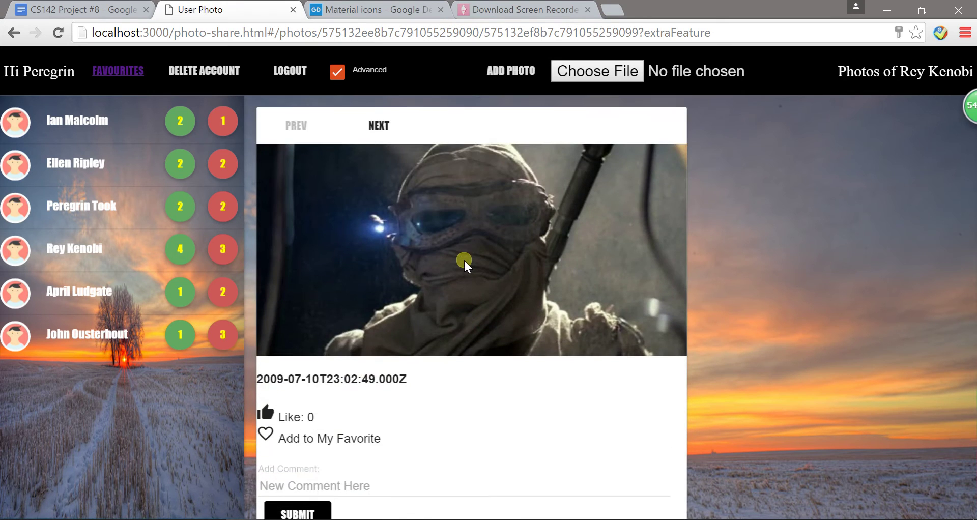
Step: Turn off advanced mode and browse the user's full photo list
{"action": "left_click", "coordinate": [337, 72]}
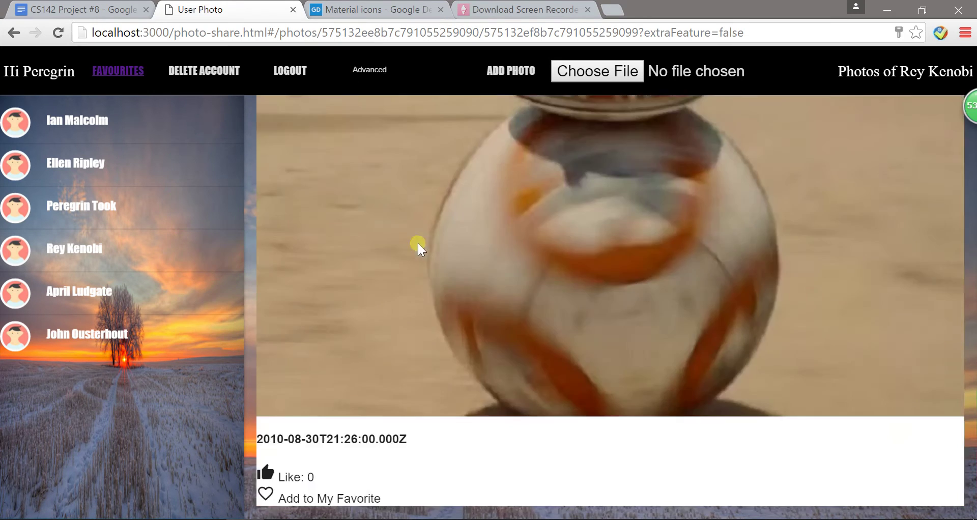
{"action": "scroll", "coordinate": [417, 243], "scroll_direction": "down", "scroll_amount": 10}
{"action": "scroll", "coordinate": [461, 304], "scroll_direction": "up", "scroll_amount": 5}
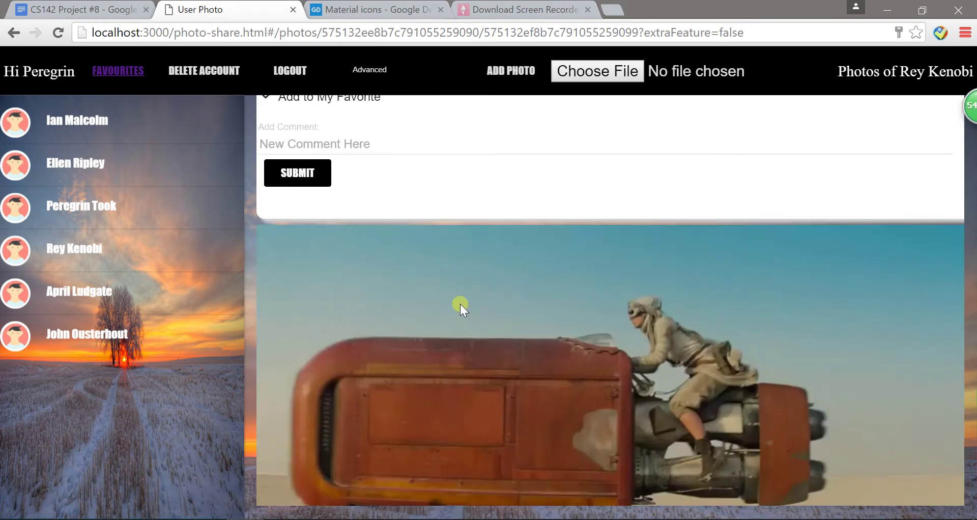
{"action": "scroll", "coordinate": [466, 301], "scroll_direction": "down", "scroll_amount": 5}
{"action": "scroll", "coordinate": [393, 195], "scroll_direction": "up", "scroll_amount": 5}
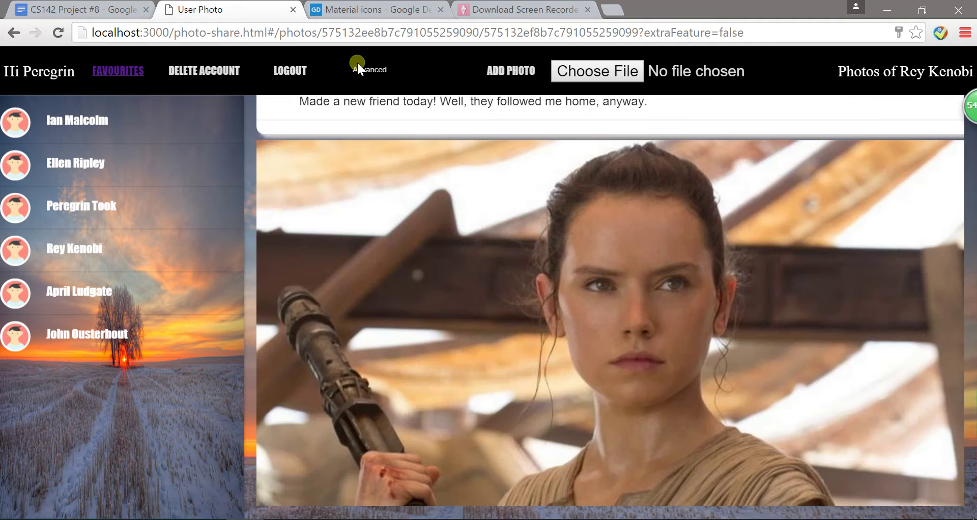
Step: Re-enable advanced mode and move to the next photo, dated 2010-03-19, with two comments
{"action": "left_click", "coordinate": [337, 72]}
{"action": "left_click", "coordinate": [380, 126]}
{"action": "scroll", "coordinate": [468, 189], "scroll_direction": "down", "scroll_amount": 2}
{"action": "scroll", "coordinate": [467, 188], "scroll_direction": "down", "scroll_amount": 4}
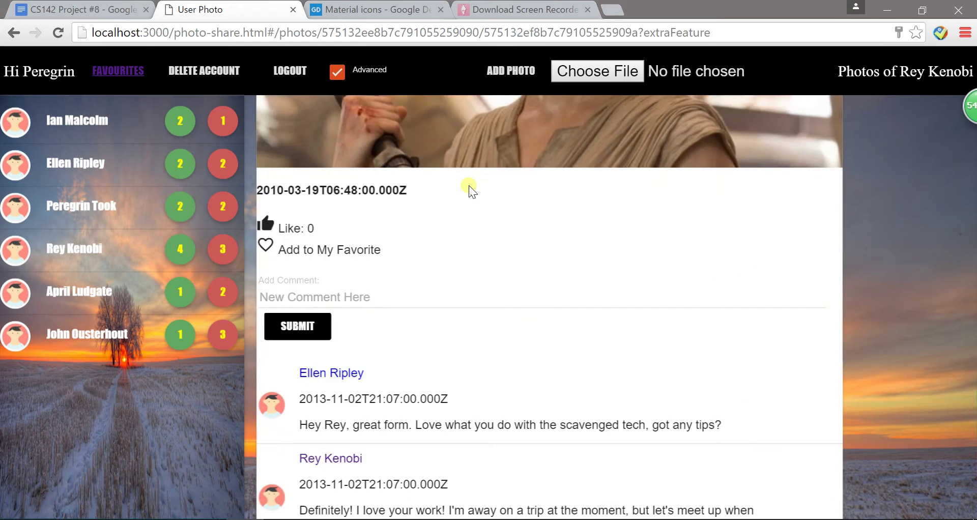
{"action": "scroll", "coordinate": [433, 152], "scroll_direction": "up", "scroll_amount": 6}
Step: Advance to the droid photo dated 2010-08-30 and look over it
{"action": "left_click", "coordinate": [382, 125]}
{"action": "scroll", "coordinate": [522, 213], "scroll_direction": "down", "scroll_amount": 2}
{"action": "scroll", "coordinate": [521, 213], "scroll_direction": "down", "scroll_amount": 1}
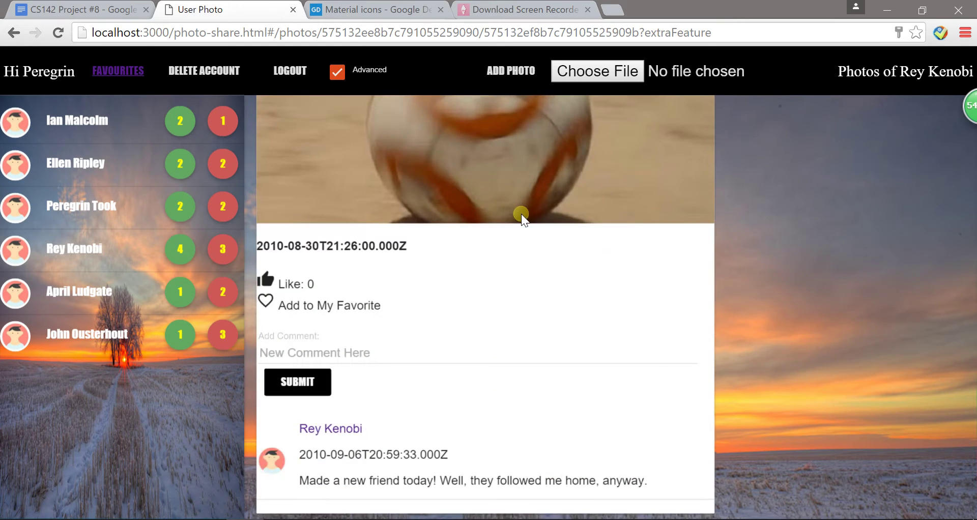
{"action": "scroll", "coordinate": [524, 222], "scroll_direction": "up", "scroll_amount": 4}
{"action": "scroll", "coordinate": [524, 222], "scroll_direction": "down", "scroll_amount": 3}
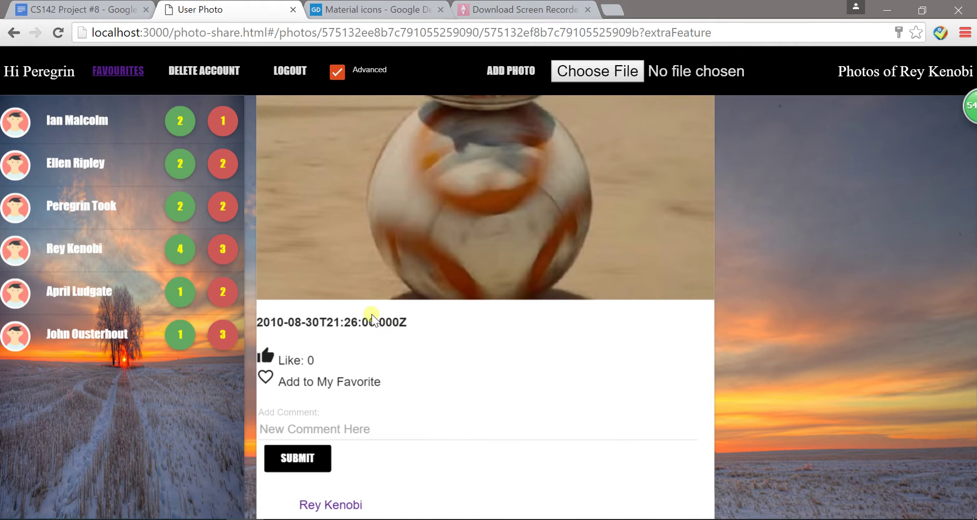
{"action": "scroll", "coordinate": [470, 328], "scroll_direction": "up", "scroll_amount": 3}
{"action": "scroll", "coordinate": [477, 334], "scroll_direction": "down", "scroll_amount": 3}
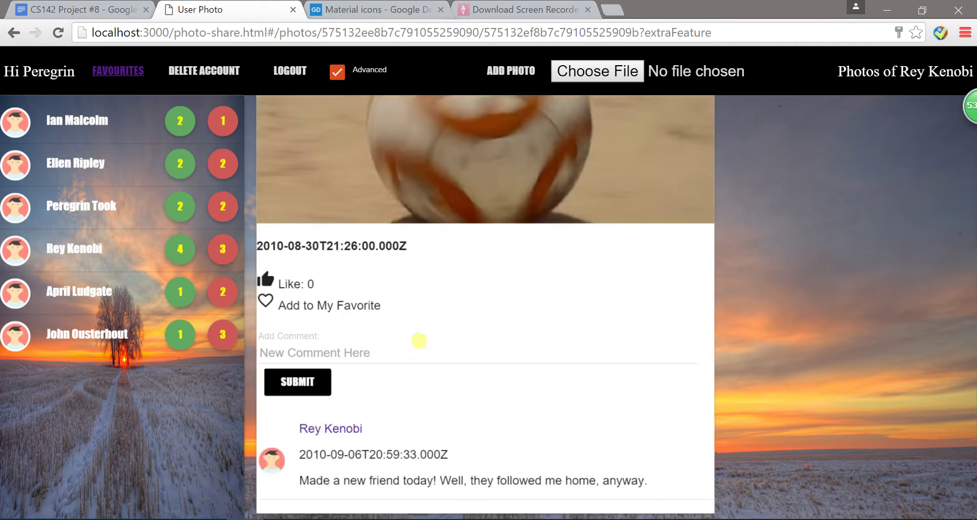
{"action": "scroll", "coordinate": [435, 343], "scroll_direction": "up", "scroll_amount": 3}
{"action": "scroll", "coordinate": [332, 374], "scroll_direction": "down", "scroll_amount": 1}
Step: Try liking the droid photo; it still shows 0 likes and one comment
{"action": "left_click", "coordinate": [278, 442]}
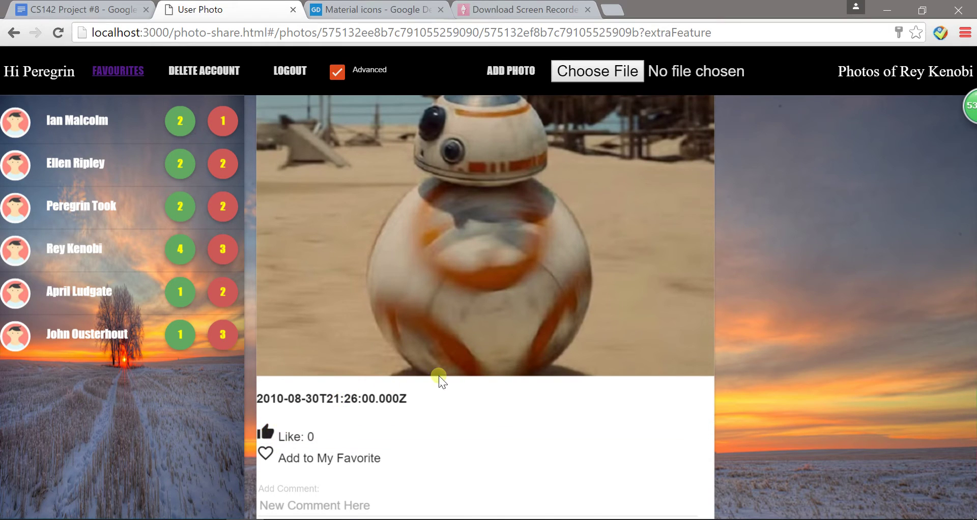
{"action": "scroll", "coordinate": [457, 329], "scroll_direction": "down", "scroll_amount": 1}
{"action": "scroll", "coordinate": [452, 326], "scroll_direction": "up", "scroll_amount": 1}
{"action": "scroll", "coordinate": [452, 326], "scroll_direction": "down", "scroll_amount": 1}
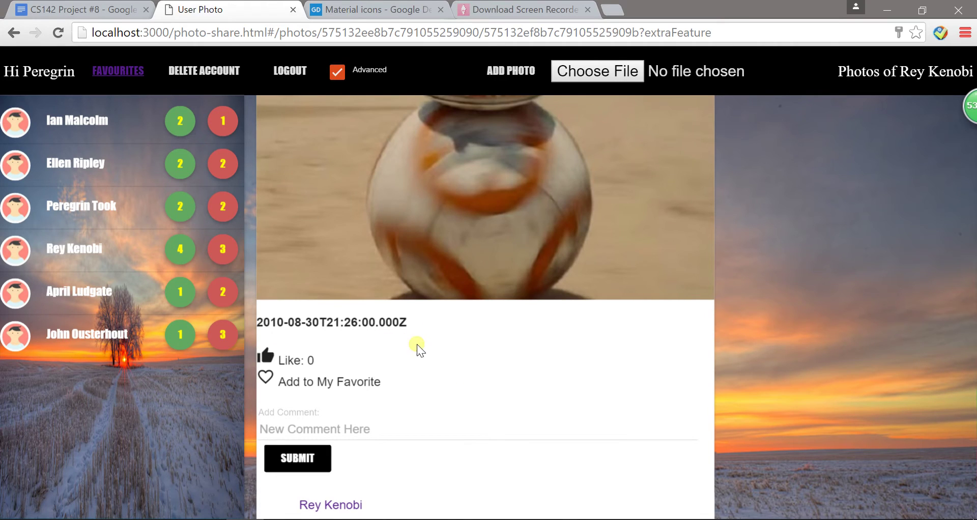
{"action": "scroll", "coordinate": [417, 344], "scroll_direction": "up", "scroll_amount": 1}
{"action": "scroll", "coordinate": [413, 374], "scroll_direction": "down", "scroll_amount": 2}
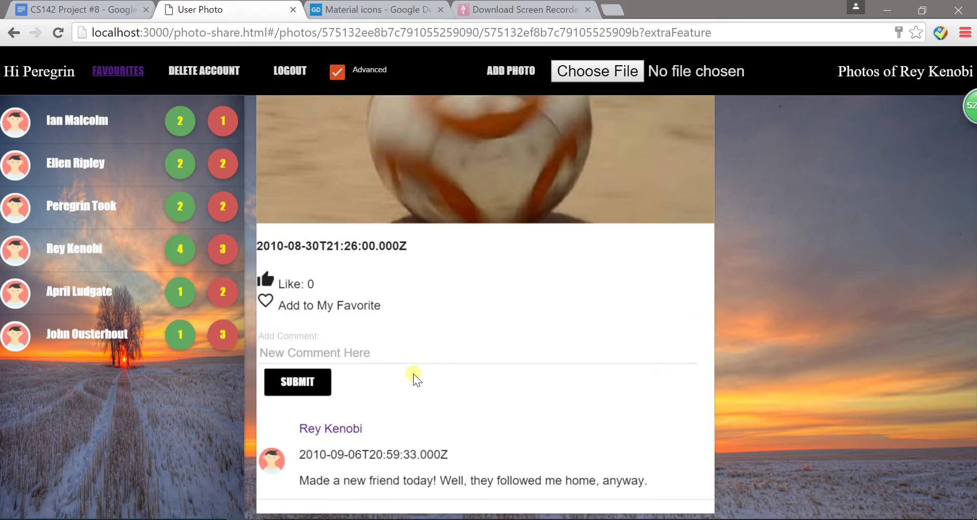
Step: Add the droid photo and the next speeder photo to My Favorites
{"action": "left_click", "coordinate": [267, 300]}
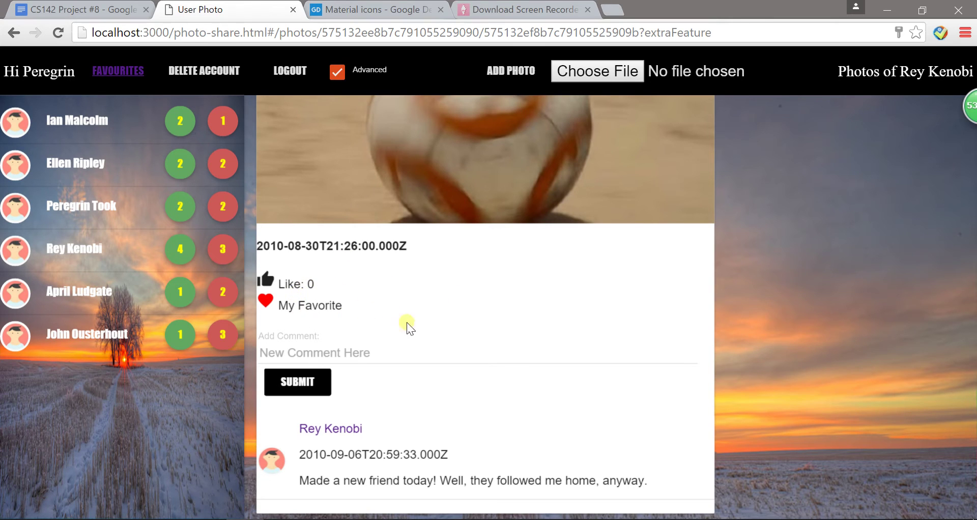
{"action": "scroll", "coordinate": [397, 153], "scroll_direction": "up", "scroll_amount": 5}
{"action": "left_click", "coordinate": [375, 125]}
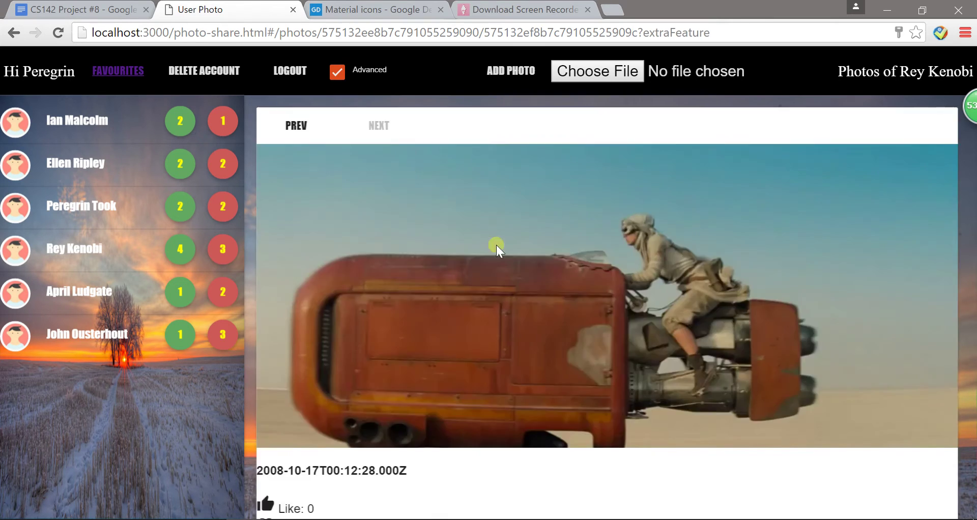
{"action": "scroll", "coordinate": [441, 277], "scroll_direction": "down", "scroll_amount": 5}
{"action": "left_click", "coordinate": [279, 297]}
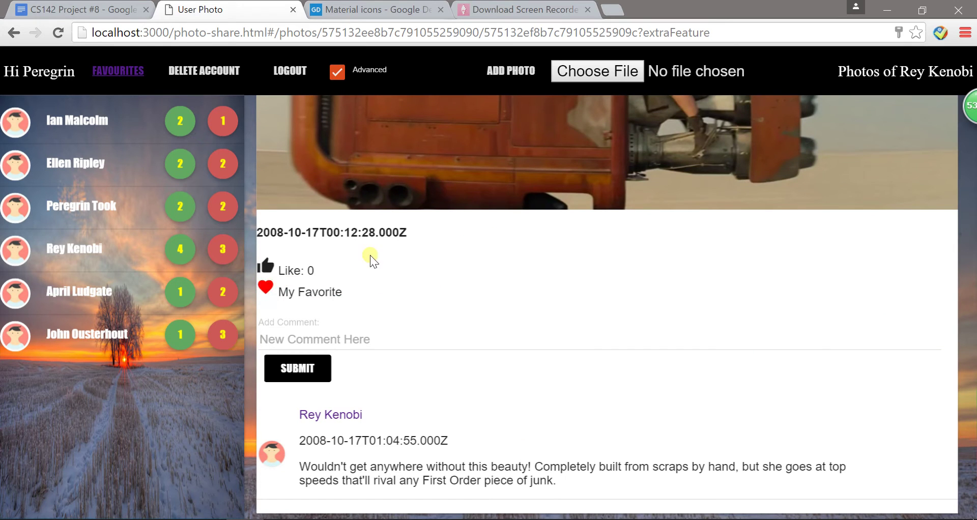
{"action": "scroll", "coordinate": [370, 255], "scroll_direction": "up", "scroll_amount": 5}
Step: Favourite the third user's photo, then view the Favorites page with three images
{"action": "left_click", "coordinate": [306, 136]}
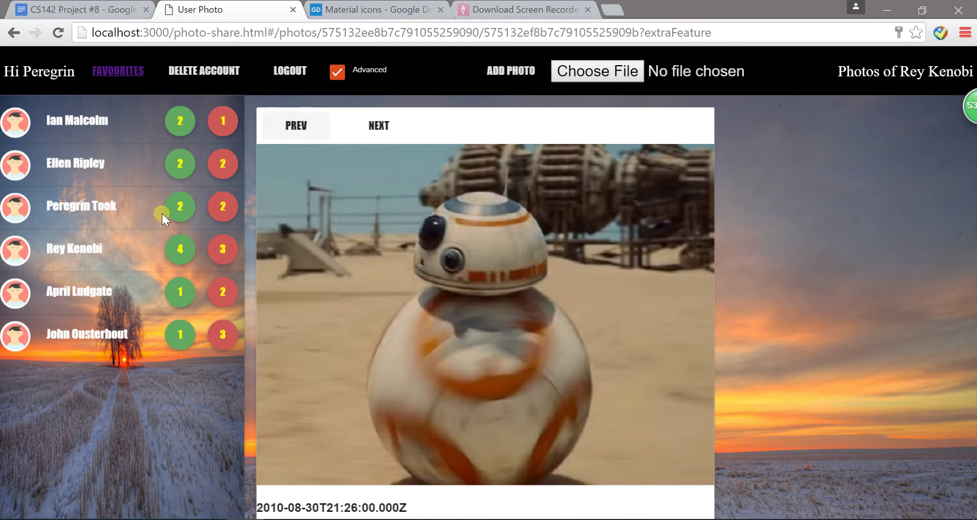
{"action": "left_click", "coordinate": [103, 209]}
{"action": "left_click", "coordinate": [389, 188]}
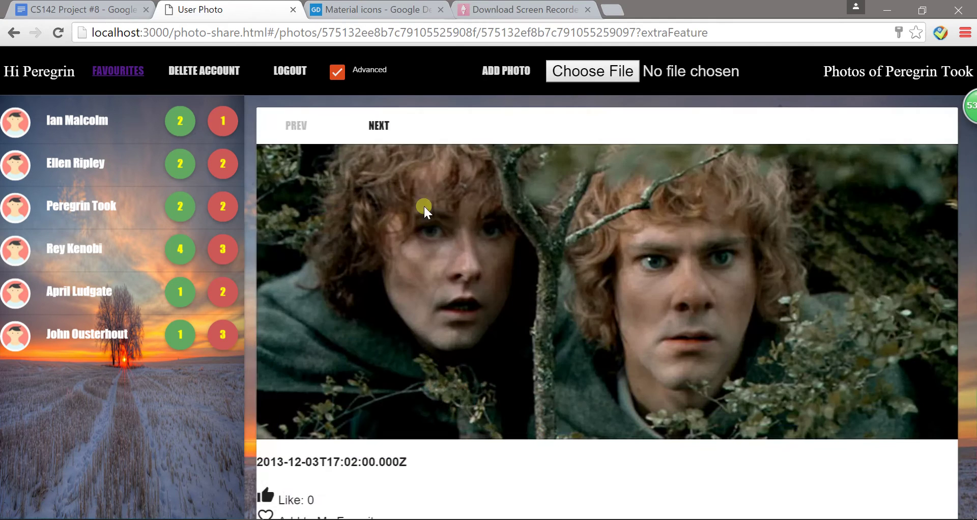
{"action": "scroll", "coordinate": [359, 332], "scroll_direction": "down", "scroll_amount": 3}
{"action": "left_click", "coordinate": [272, 298]}
{"action": "scroll", "coordinate": [347, 285], "scroll_direction": "up", "scroll_amount": 5}
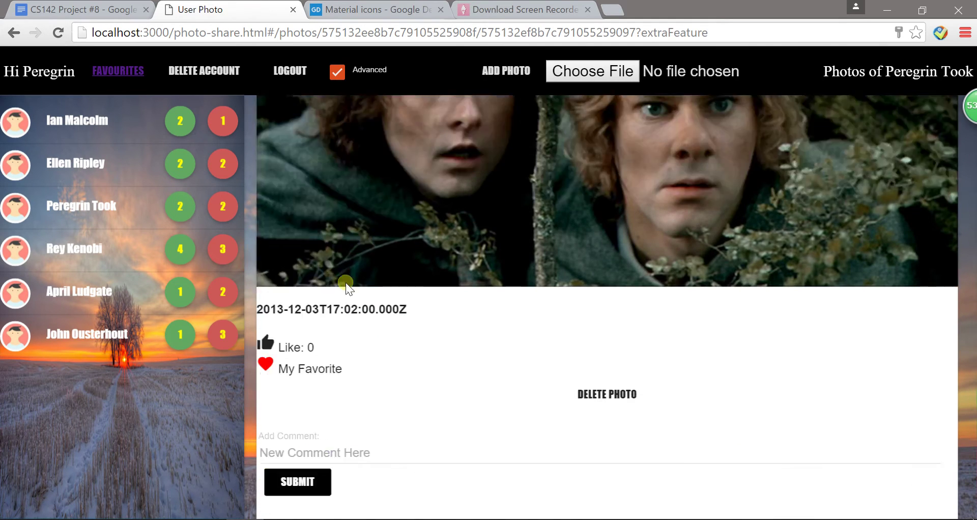
{"action": "left_click", "coordinate": [125, 80]}
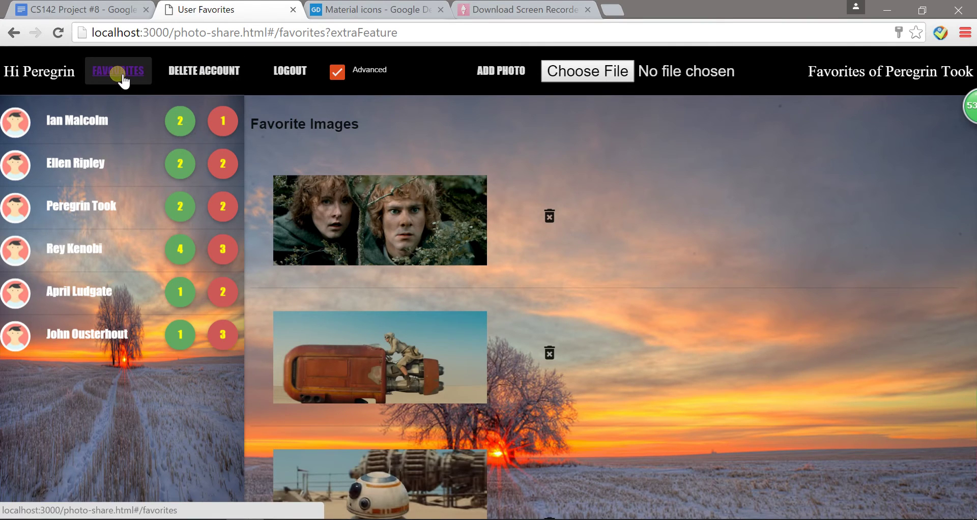
Step: Enlarge the speeder favourite and step through the viewer back to image 1 of 3
{"action": "scroll", "coordinate": [453, 214], "scroll_direction": "down", "scroll_amount": 3}
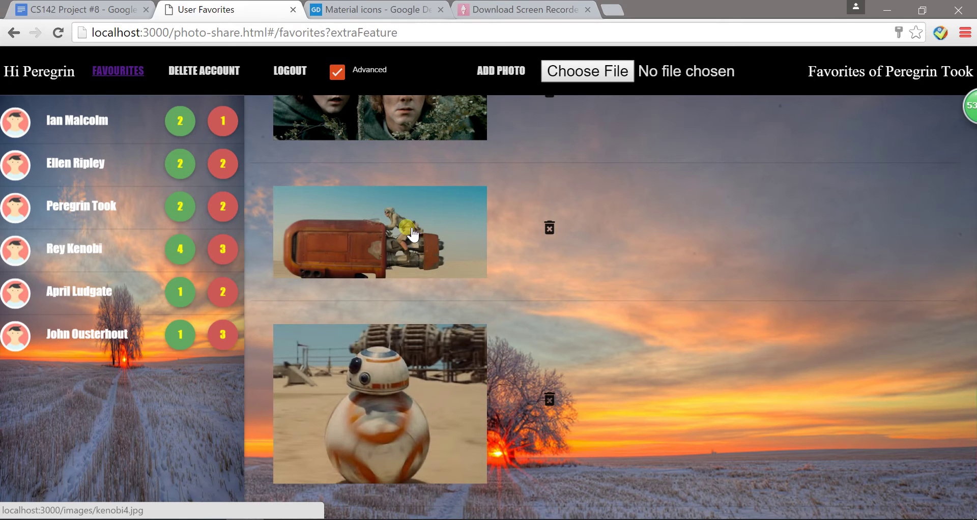
{"action": "scroll", "coordinate": [415, 237], "scroll_direction": "up", "scroll_amount": 3}
{"action": "scroll", "coordinate": [468, 284], "scroll_direction": "down", "scroll_amount": 3}
{"action": "left_click", "coordinate": [426, 255]}
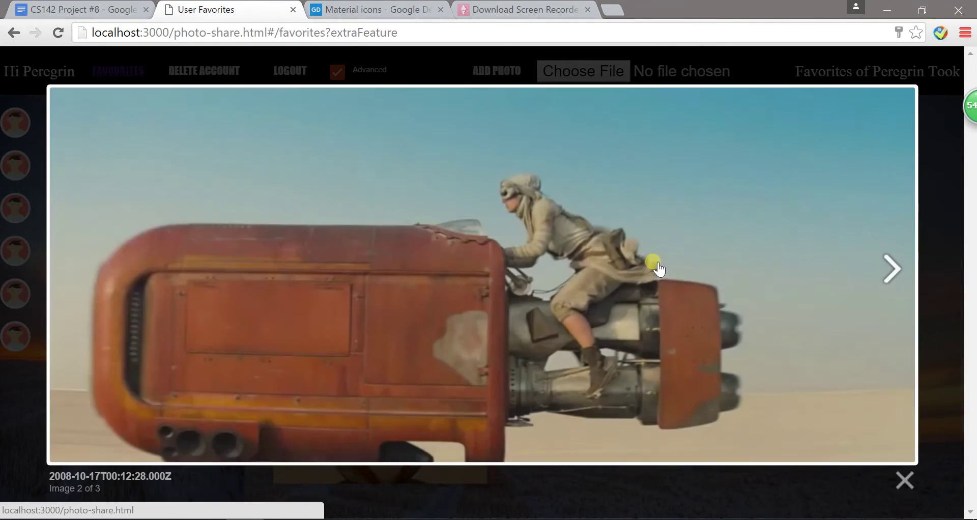
{"action": "left_click", "coordinate": [892, 269]}
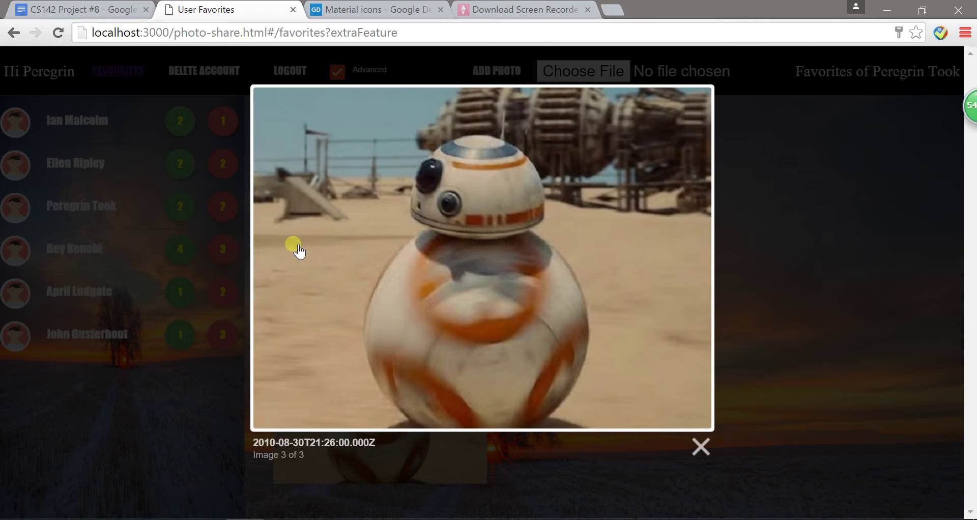
{"action": "left_click", "coordinate": [271, 250]}
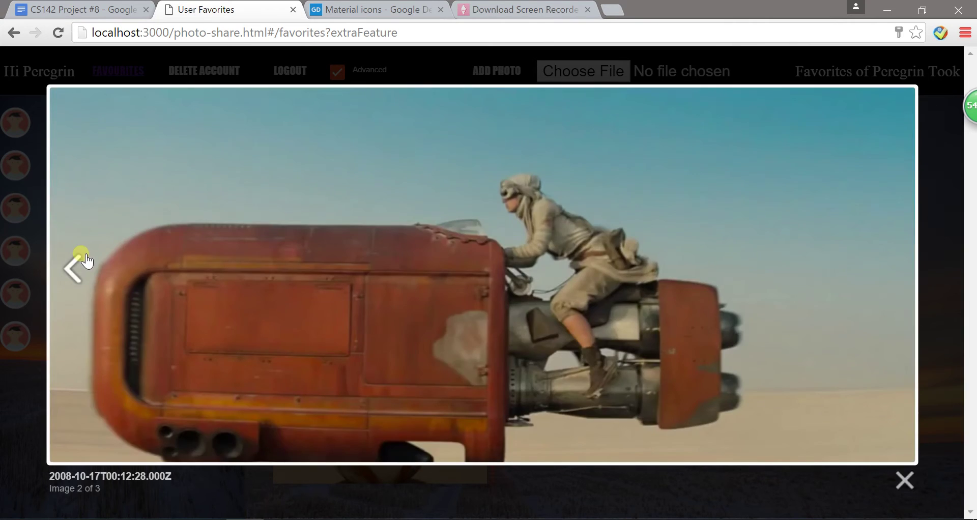
{"action": "left_click", "coordinate": [81, 255]}
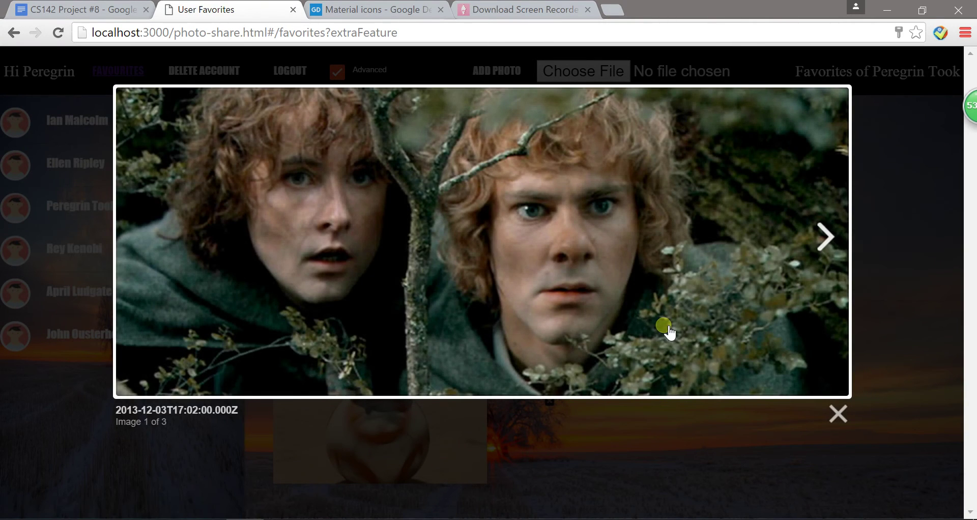
Step: Close the viewer and delete the BB-8 and hobbits photos from favourites
{"action": "left_click", "coordinate": [838, 414]}
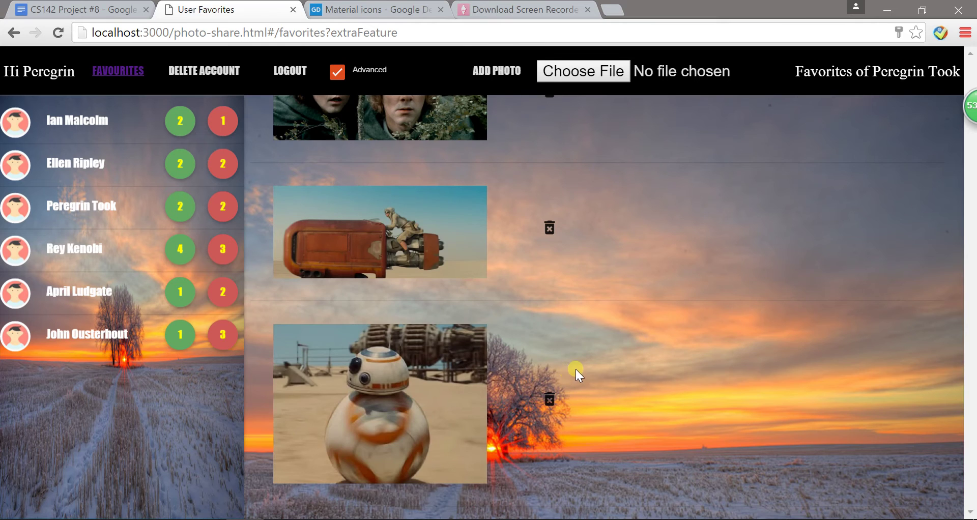
{"action": "scroll", "coordinate": [581, 360], "scroll_direction": "down", "scroll_amount": 3}
{"action": "left_click", "coordinate": [553, 398]}
{"action": "left_click", "coordinate": [550, 216]}
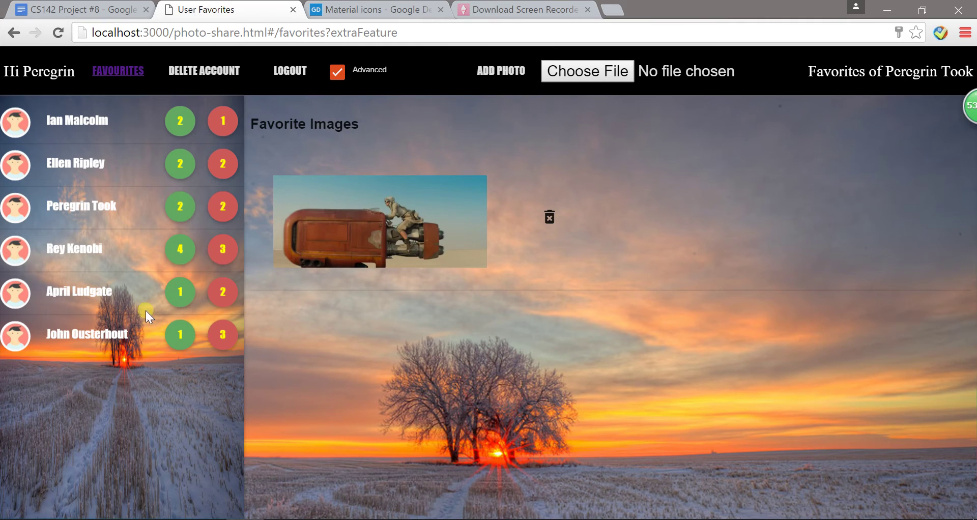
Step: Open the fourth user's photos and advance two photos to the BB-8 droid photo
{"action": "left_click", "coordinate": [79, 248]}
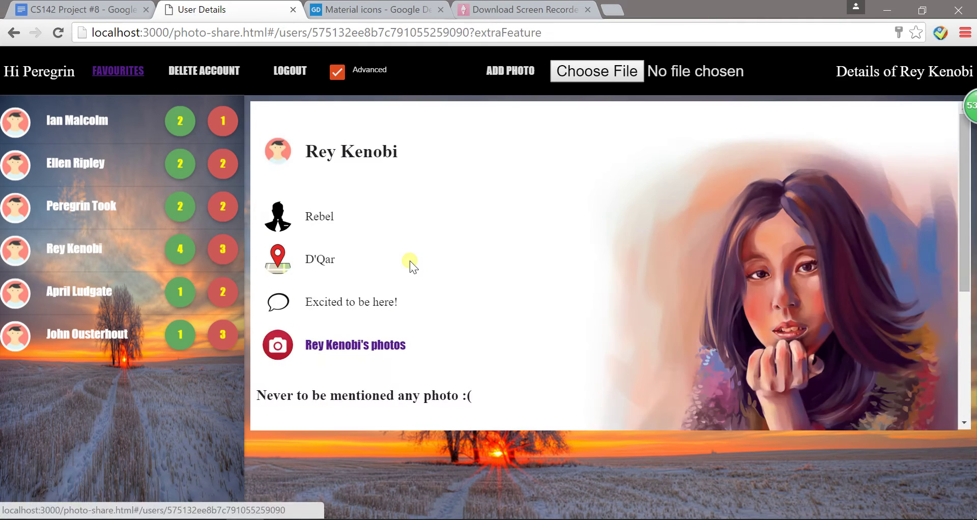
{"action": "left_click", "coordinate": [359, 354]}
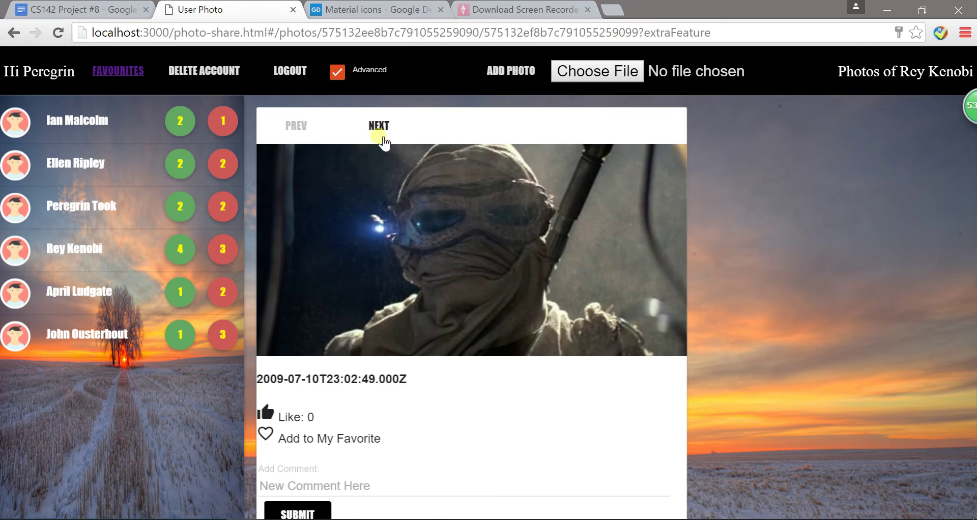
{"action": "left_click", "coordinate": [383, 139]}
{"action": "left_click", "coordinate": [383, 139]}
{"action": "scroll", "coordinate": [512, 239], "scroll_direction": "down", "scroll_amount": 5}
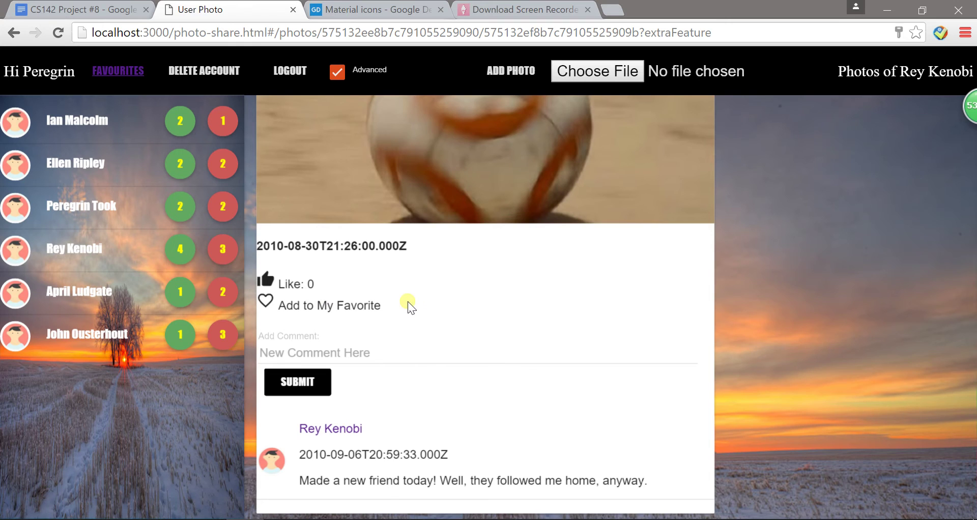
{"action": "scroll", "coordinate": [408, 301], "scroll_direction": "up", "scroll_amount": 2}
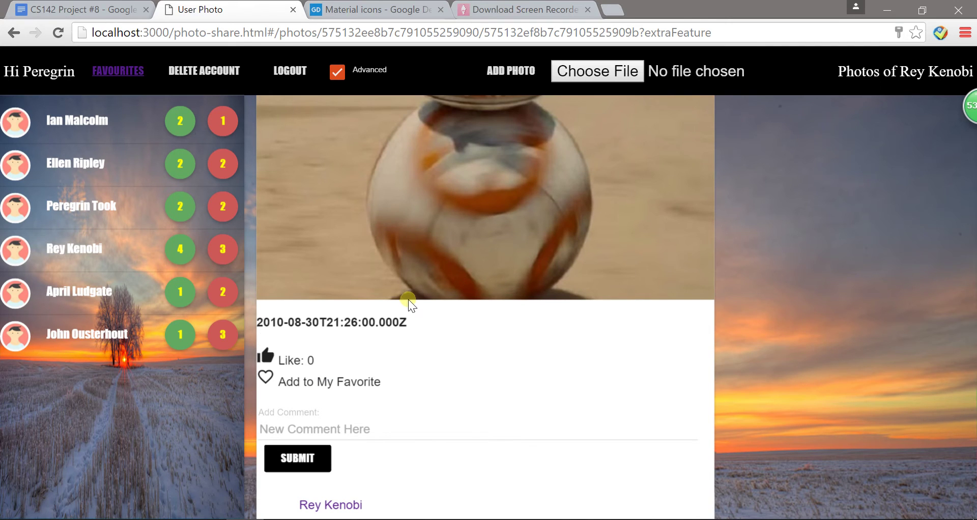
{"action": "scroll", "coordinate": [418, 317], "scroll_direction": "down", "scroll_amount": 2}
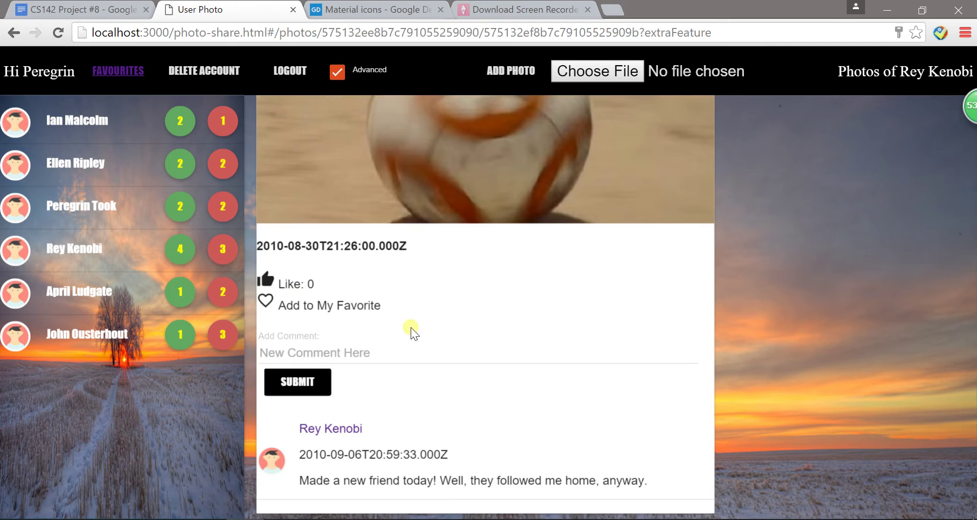
Step: Favourite the BB-8 photo and like it, bringing it to 1 like
{"action": "left_click", "coordinate": [266, 301]}
{"action": "left_click", "coordinate": [275, 286]}
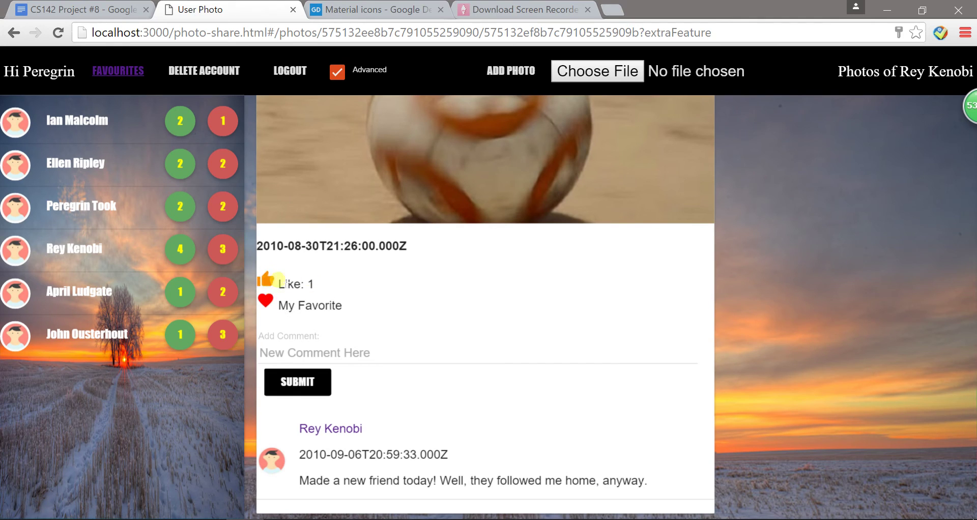
{"action": "scroll", "coordinate": [424, 293], "scroll_direction": "up", "scroll_amount": 2}
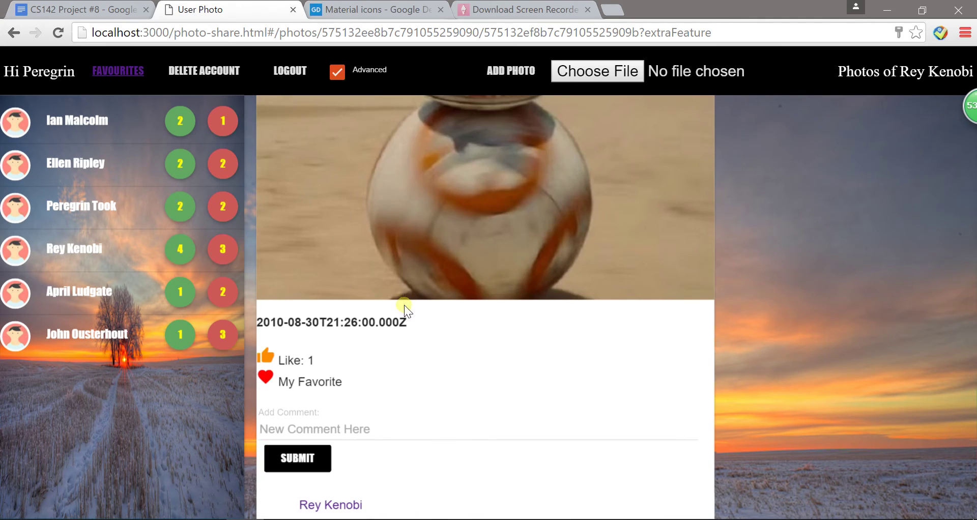
{"action": "scroll", "coordinate": [404, 305], "scroll_direction": "down", "scroll_amount": 2}
Step: Post a comment on the droid photo mentioning two users via @ suggestions
{"action": "left_click", "coordinate": [359, 350]}
{"action": "type", "text": "@"}
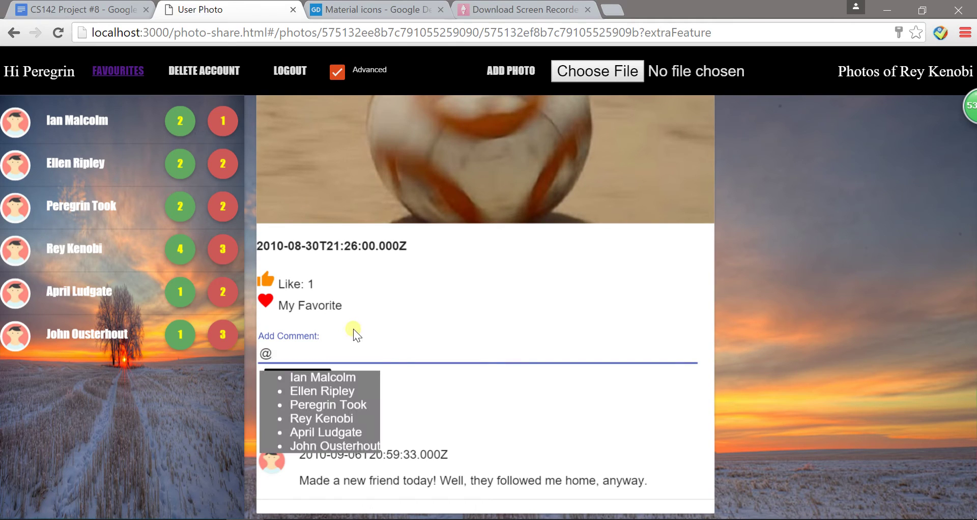
{"action": "mouse_move", "coordinate": [291, 351]}
{"action": "left_mouse_down"}
{"action": "mouse_move", "coordinate": [251, 351]}
{"action": "mouse_move", "coordinate": [299, 344]}
{"action": "left_mouse_up"}
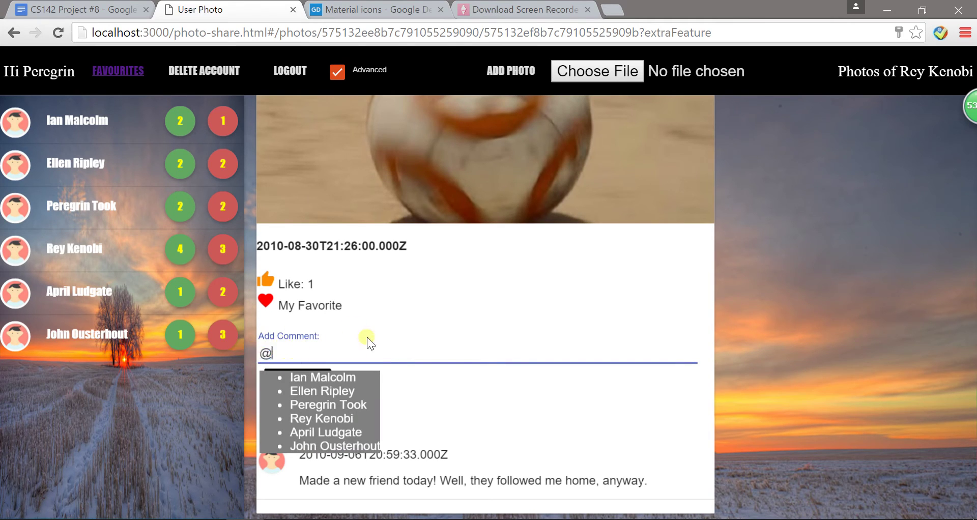
{"action": "left_click", "coordinate": [325, 377]}
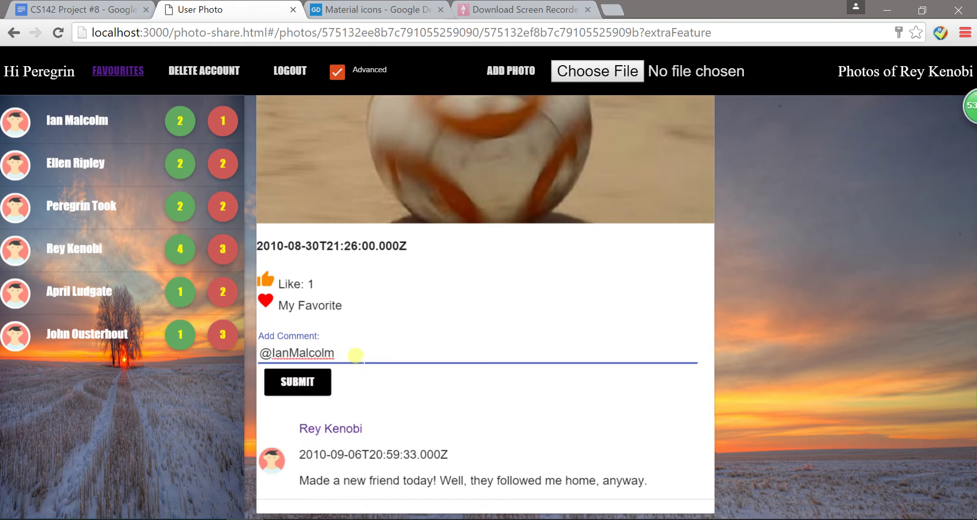
{"action": "type", "text": "@"}
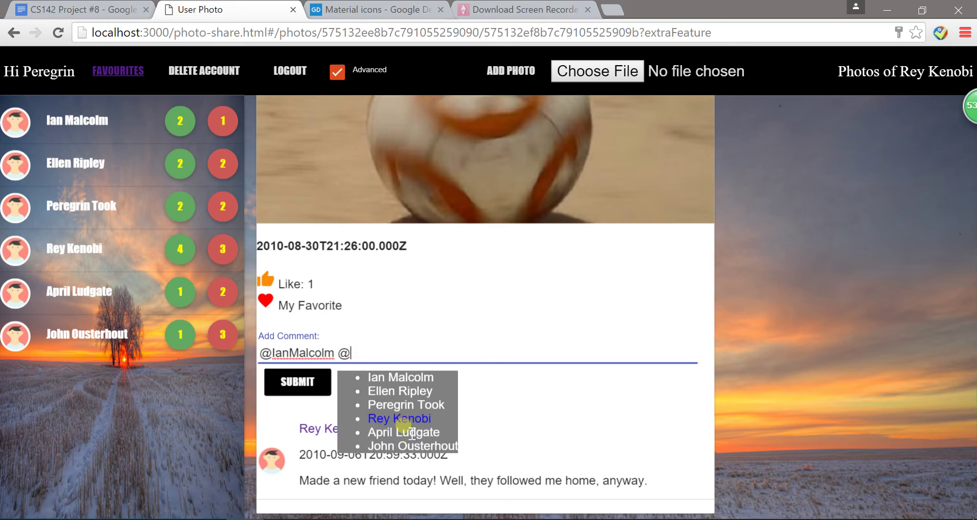
{"action": "left_click", "coordinate": [414, 419]}
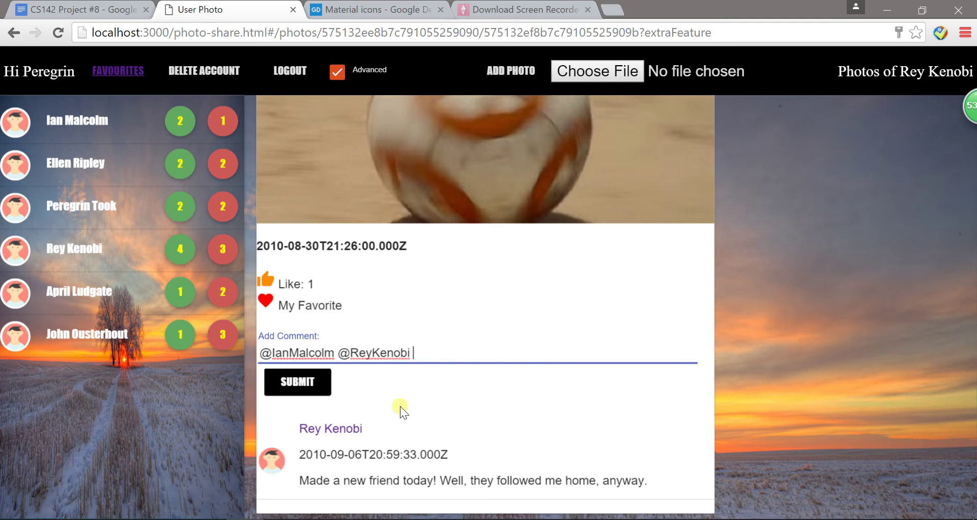
{"action": "left_click", "coordinate": [298, 381]}
Step: Clear the accidental text selection and check the posted comment
{"action": "left_click_drag", "start_coordinate": [457, 400], "coordinate": [249, 383]}
{"action": "left_click", "coordinate": [463, 365]}
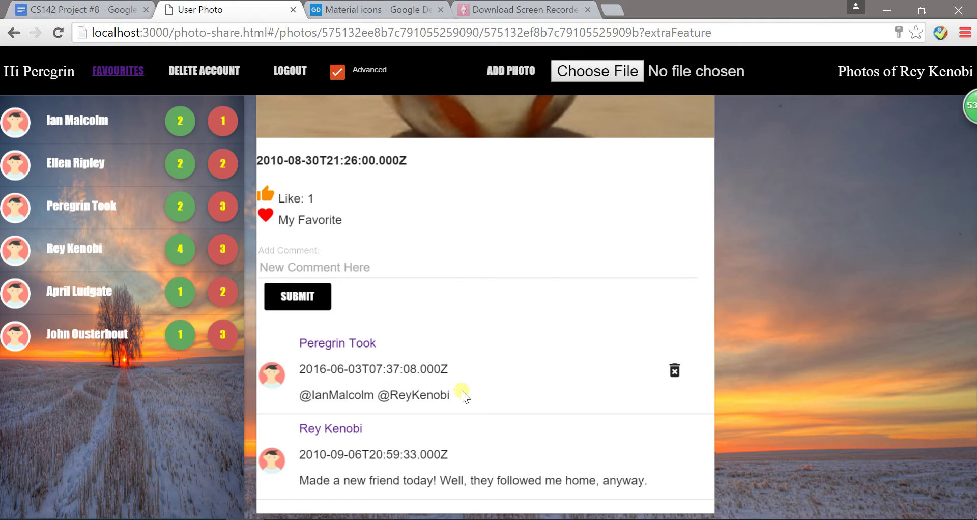
{"action": "scroll", "coordinate": [453, 391], "scroll_direction": "up", "scroll_amount": 3}
{"action": "scroll", "coordinate": [431, 396], "scroll_direction": "down", "scroll_amount": 3}
Step: Open the mentioned user's details and follow the mention link to the droid photo
{"action": "left_click", "coordinate": [75, 249]}
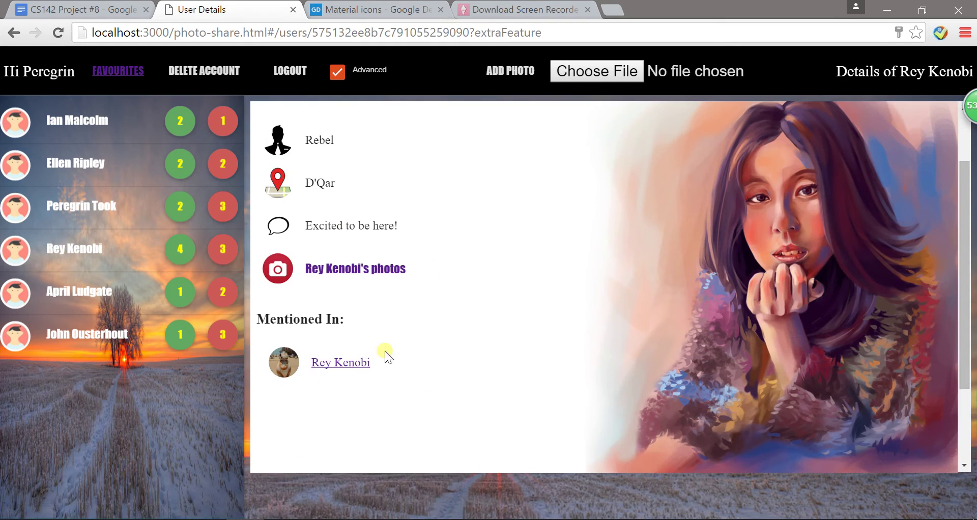
{"action": "scroll", "coordinate": [397, 373], "scroll_direction": "down", "scroll_amount": 2}
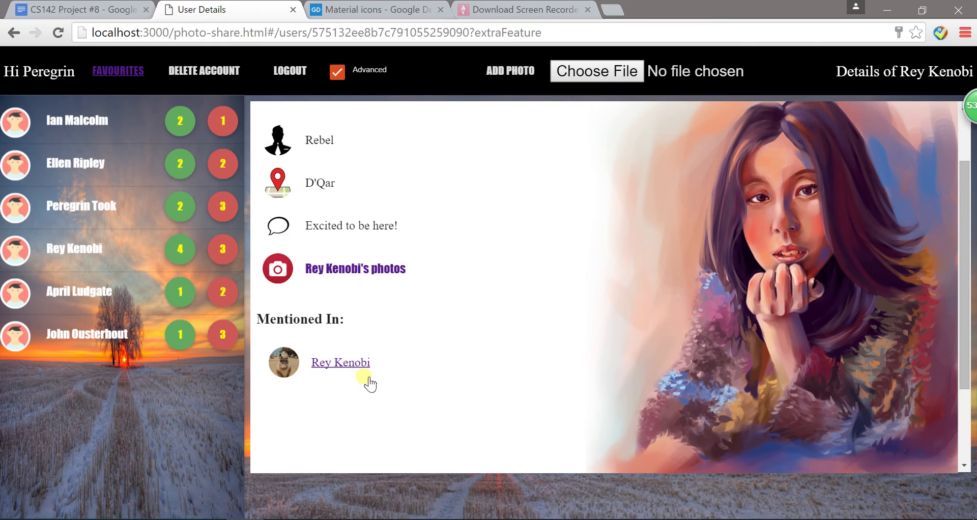
{"action": "left_click", "coordinate": [288, 370]}
{"action": "scroll", "coordinate": [472, 306], "scroll_direction": "down", "scroll_amount": 3}
{"action": "scroll", "coordinate": [471, 298], "scroll_direction": "up", "scroll_amount": 3}
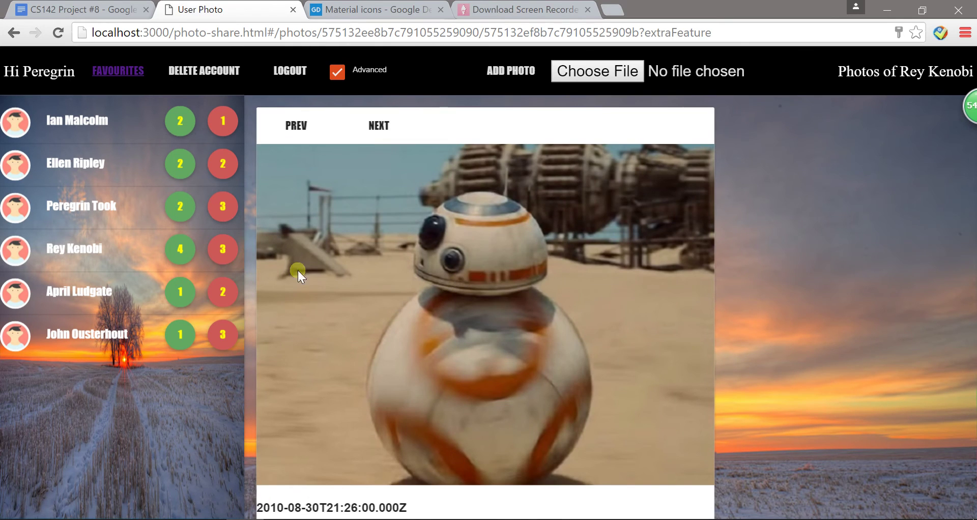
{"action": "scroll", "coordinate": [754, 264], "scroll_direction": "down", "scroll_amount": 7}
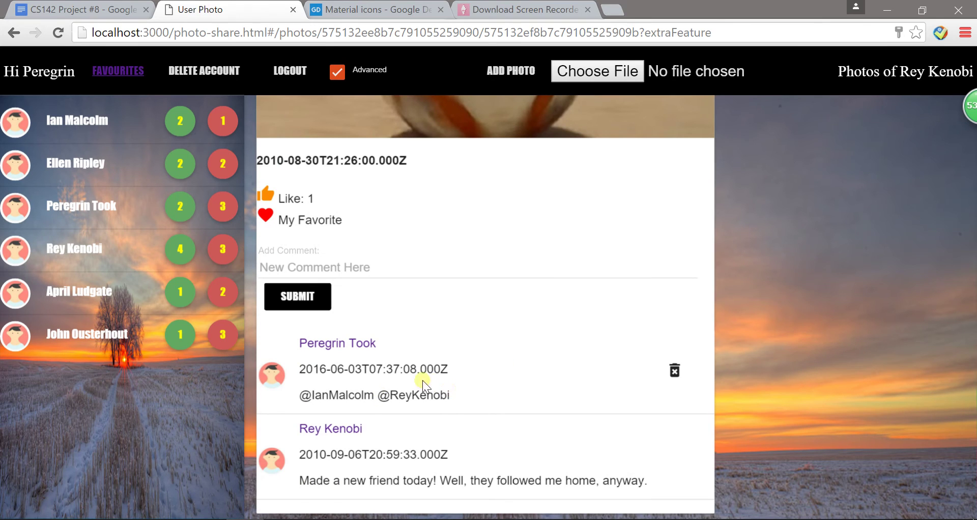
{"action": "scroll", "coordinate": [430, 372], "scroll_direction": "up", "scroll_amount": 5}
{"action": "scroll", "coordinate": [435, 377], "scroll_direction": "down", "scroll_amount": 3}
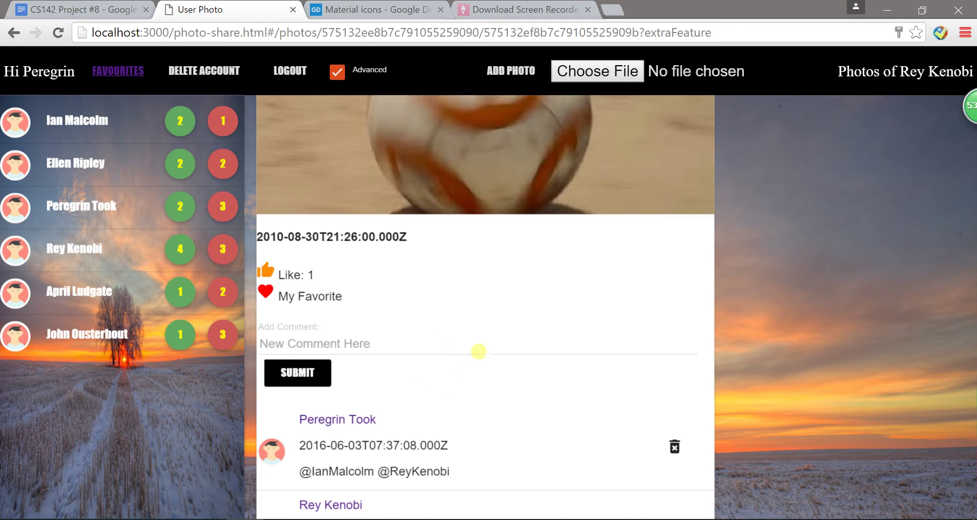
{"action": "scroll", "coordinate": [551, 344], "scroll_direction": "down", "scroll_amount": 2}
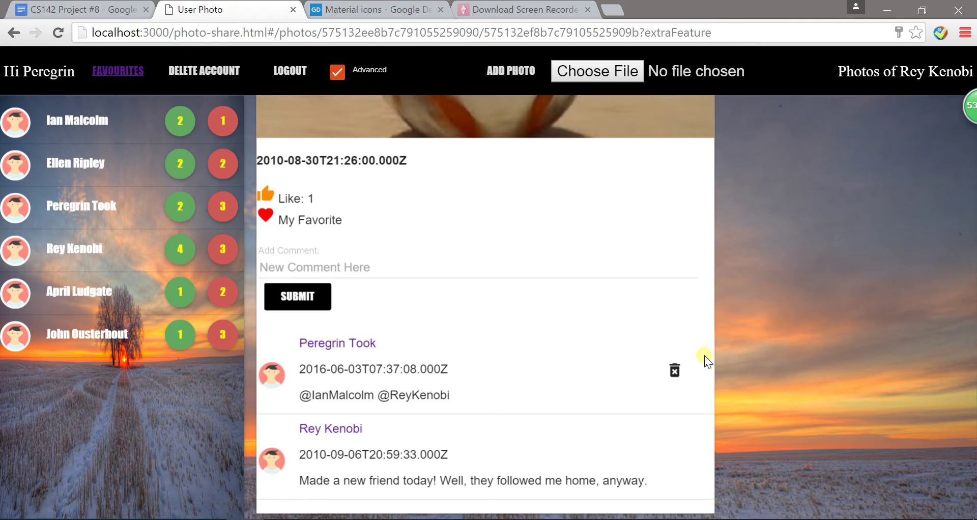
{"action": "scroll", "coordinate": [614, 316], "scroll_direction": "up", "scroll_amount": 3}
{"action": "scroll", "coordinate": [611, 315], "scroll_direction": "down", "scroll_amount": 3}
Step: Delete Peregrin Took's mention comment and confirm Rey Kenobi's details read 'Never to be mentioned any photo :('
{"action": "left_click", "coordinate": [695, 371]}
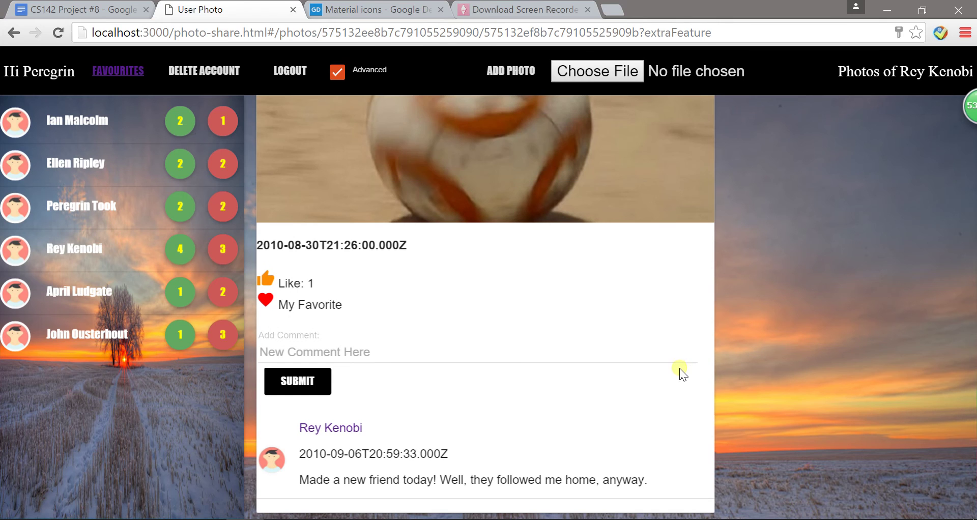
{"action": "left_click", "coordinate": [76, 249]}
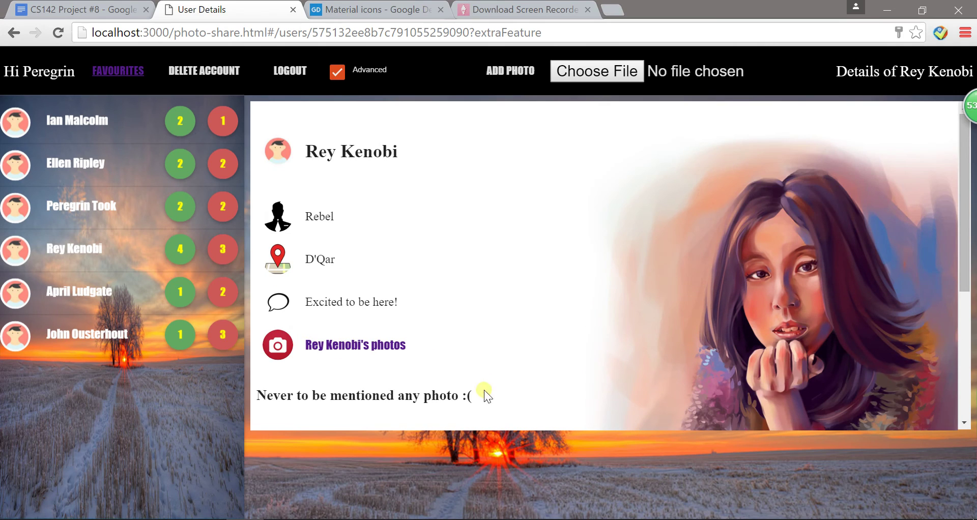
{"action": "left_click_drag", "start_coordinate": [256, 392], "coordinate": [487, 395]}
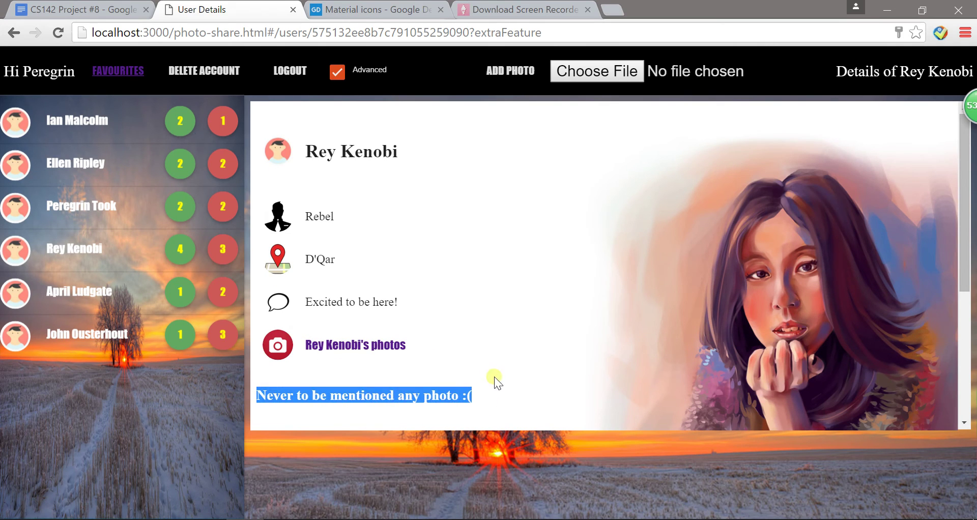
{"action": "left_click", "coordinate": [478, 337]}
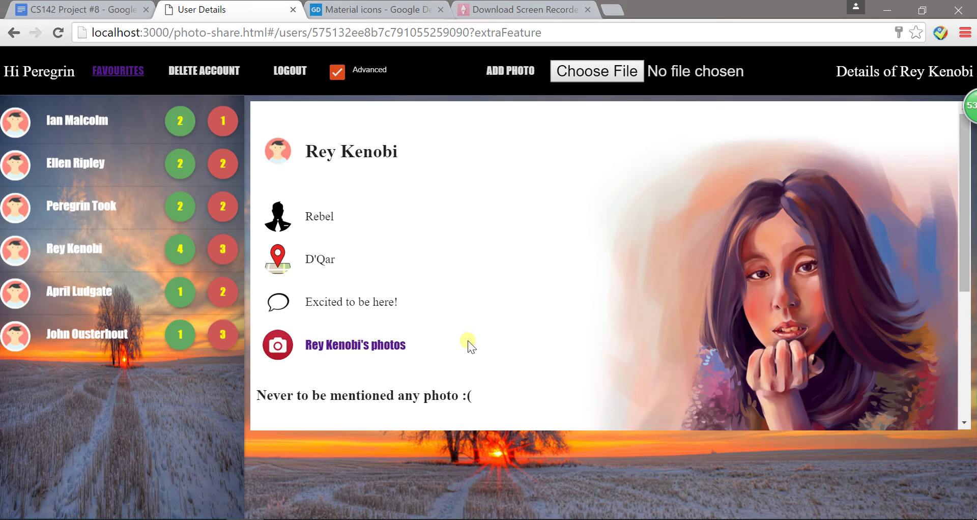
Step: In Peregrin Took's photos, delete his 'The tall one.' comment and his first photo
{"action": "left_click", "coordinate": [79, 161]}
{"action": "left_click", "coordinate": [88, 213]}
{"action": "scroll", "coordinate": [497, 212], "scroll_direction": "down", "scroll_amount": 2}
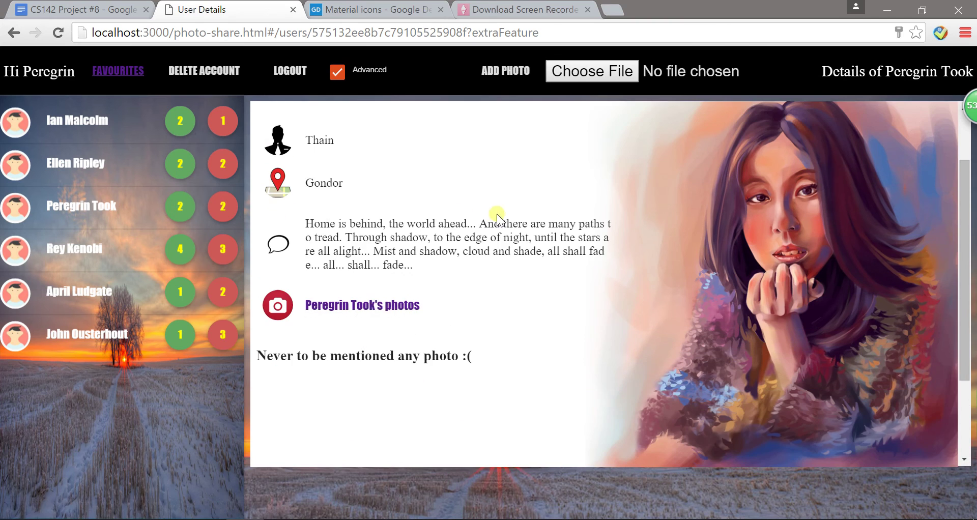
{"action": "left_click", "coordinate": [371, 307]}
{"action": "scroll", "coordinate": [505, 256], "scroll_direction": "down", "scroll_amount": 6}
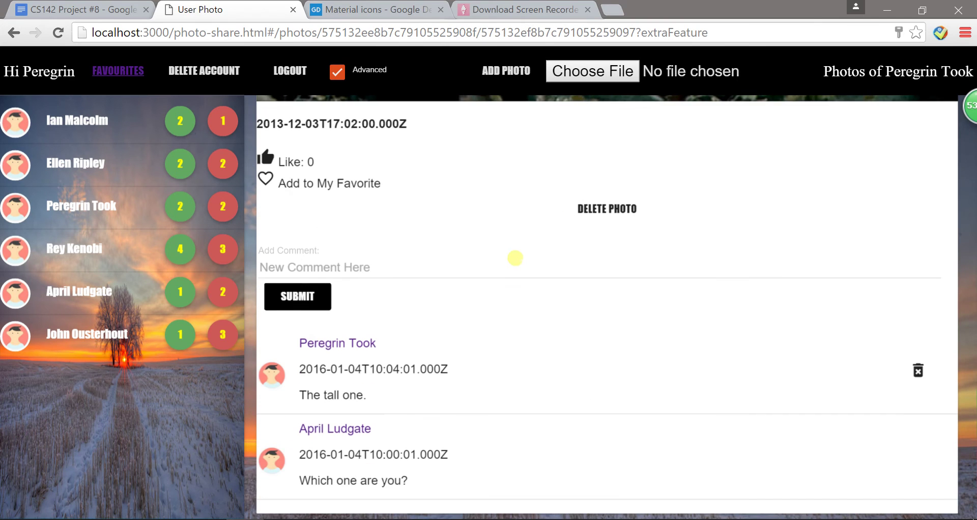
{"action": "scroll", "coordinate": [914, 354], "scroll_direction": "up", "scroll_amount": 3}
{"action": "scroll", "coordinate": [915, 353], "scroll_direction": "down", "scroll_amount": 5}
{"action": "left_click", "coordinate": [916, 372]}
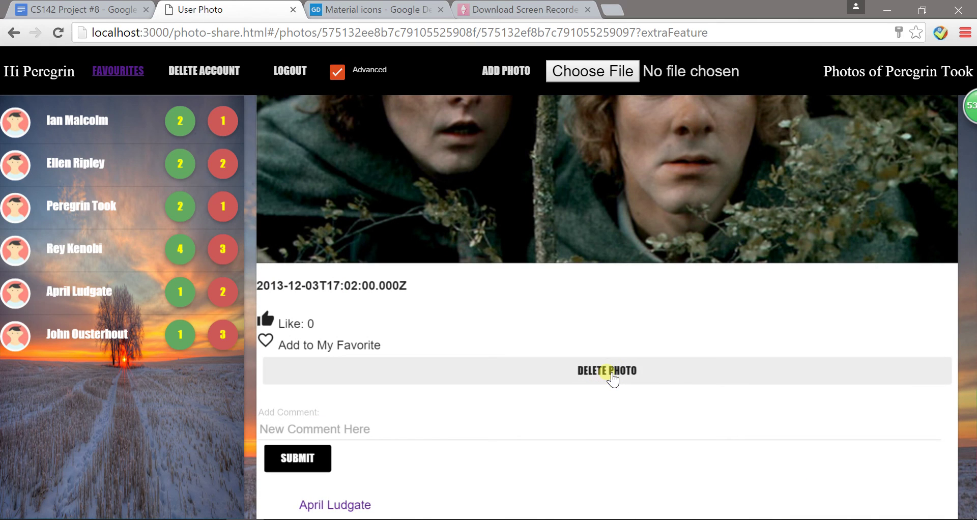
{"action": "left_click", "coordinate": [611, 375]}
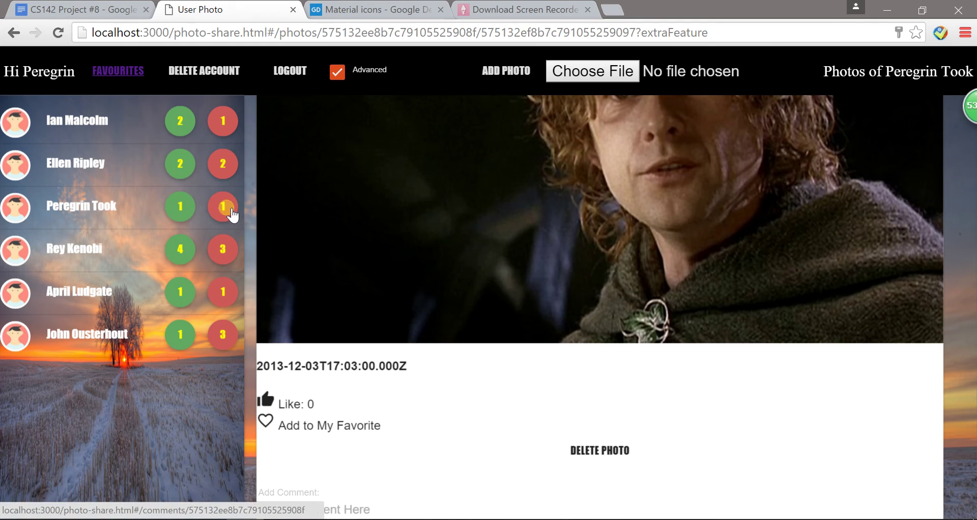
Step: Delete his second breakfast comment and remaining photo, then delete and confirm his account
{"action": "scroll", "coordinate": [387, 285], "scroll_direction": "down", "scroll_amount": 2}
{"action": "scroll", "coordinate": [436, 298], "scroll_direction": "up", "scroll_amount": 3}
{"action": "scroll", "coordinate": [436, 300], "scroll_direction": "down", "scroll_amount": 3}
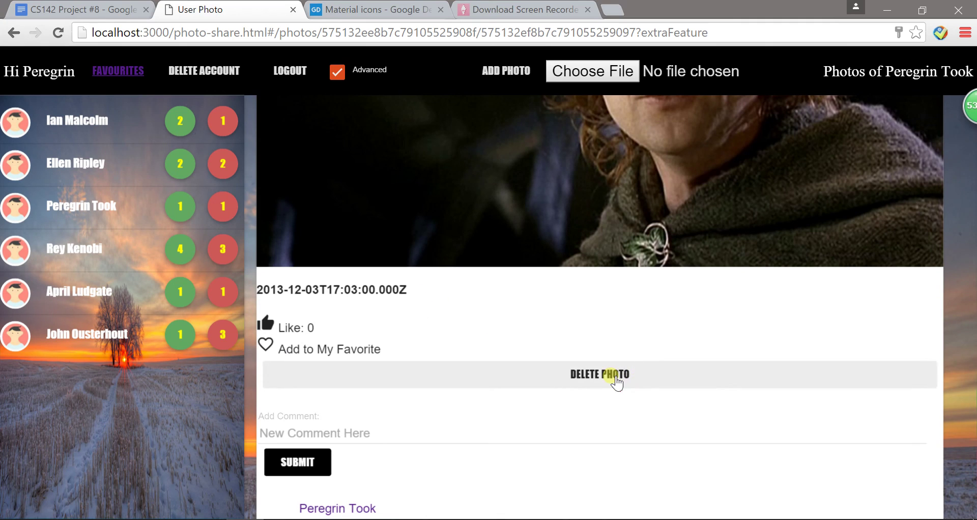
{"action": "scroll", "coordinate": [336, 340], "scroll_direction": "down", "scroll_amount": 2}
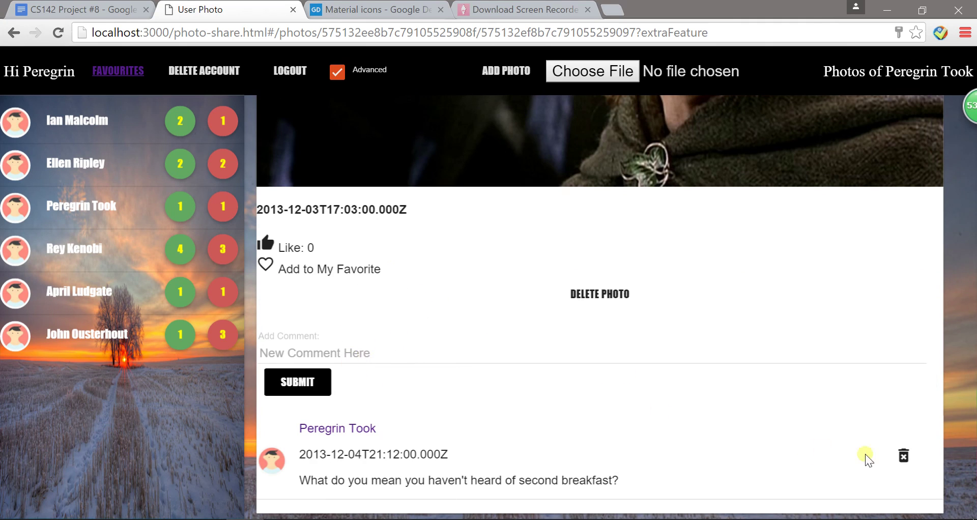
{"action": "left_click", "coordinate": [914, 460]}
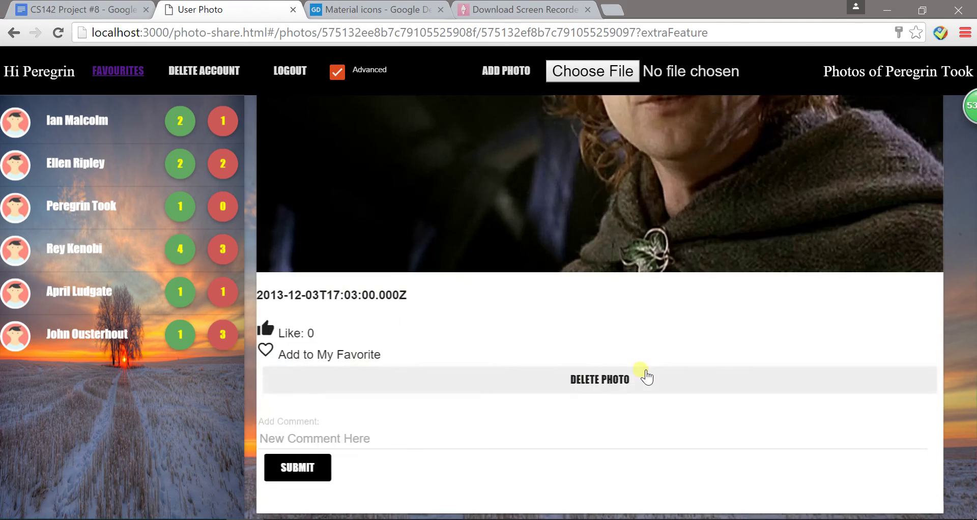
{"action": "left_click", "coordinate": [606, 376]}
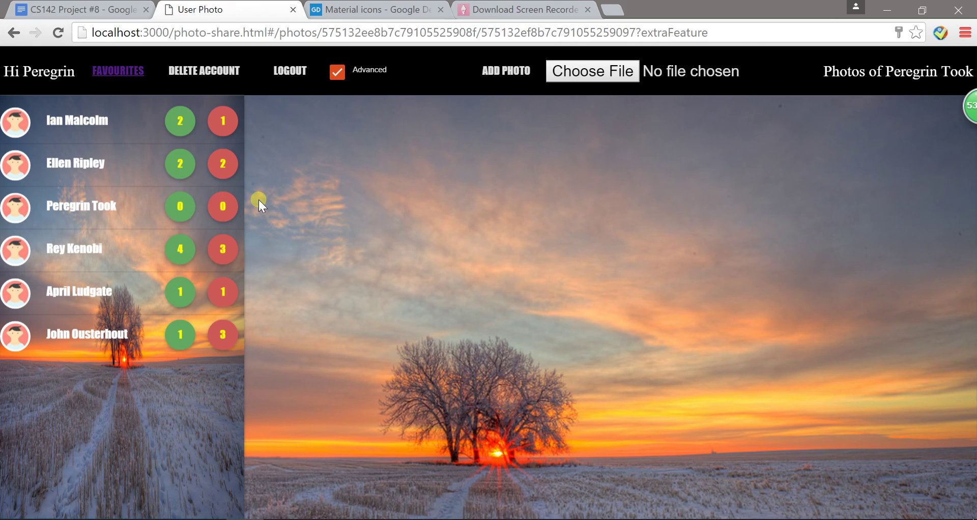
{"action": "left_click", "coordinate": [203, 74]}
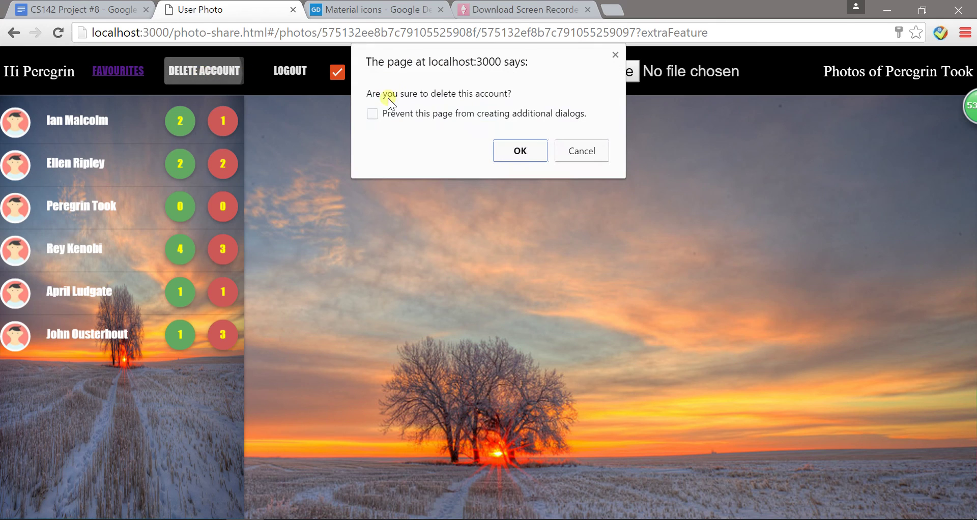
{"action": "left_click", "coordinate": [525, 151]}
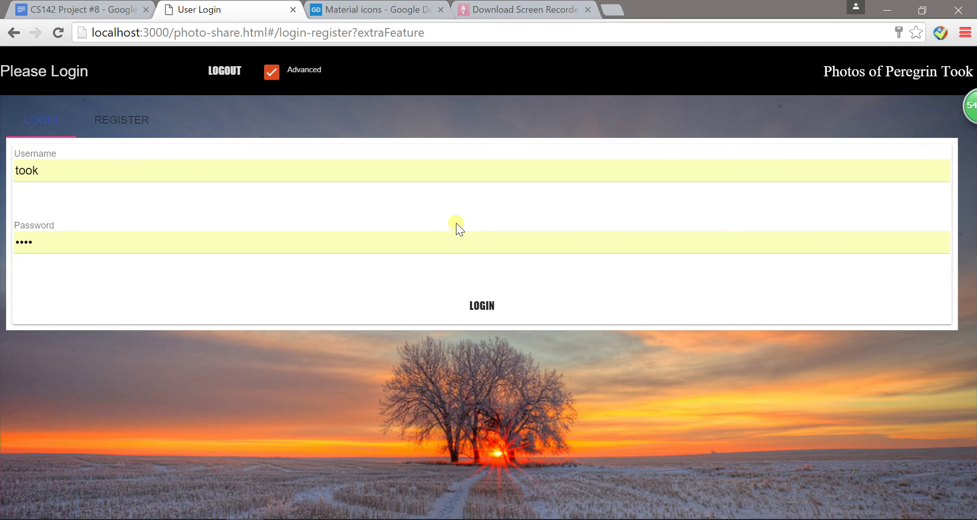
Step: Log in as Rey by replacing the prefilled username with hers, using the saved password
{"action": "double_click", "coordinate": [37, 170]}
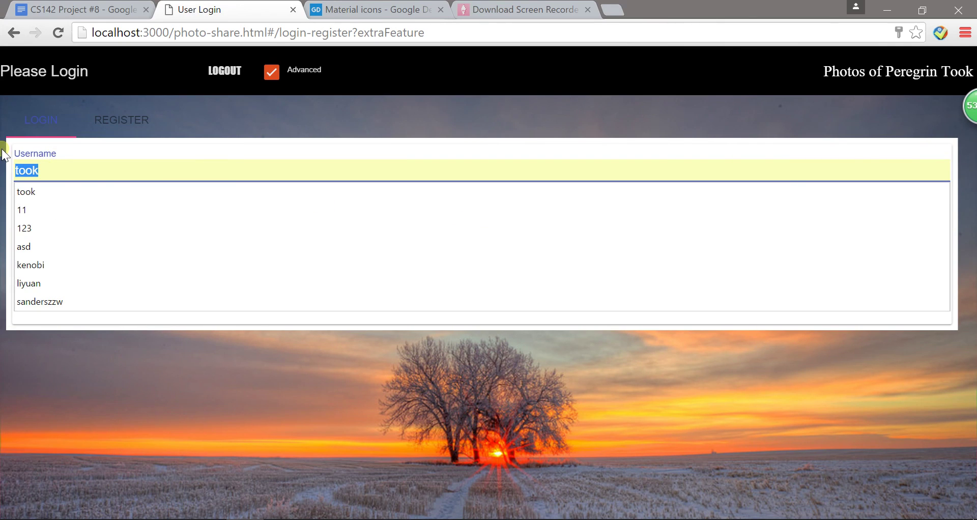
{"action": "type", "text": "keno"}
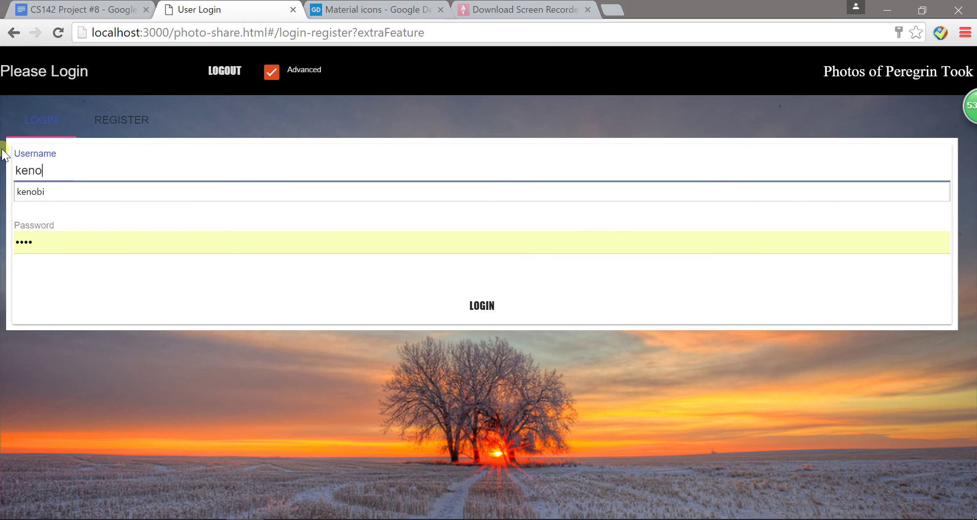
{"action": "type", "text": "bi"}
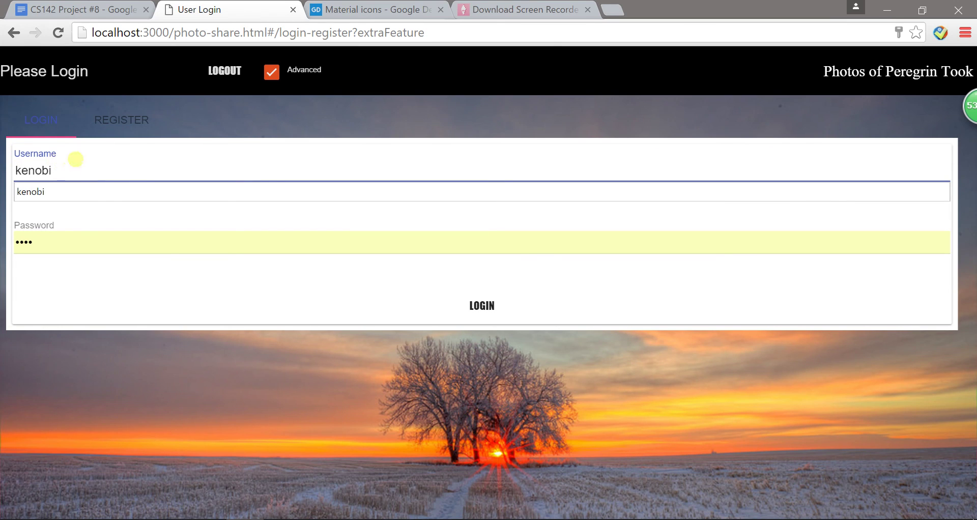
{"action": "left_click", "coordinate": [160, 300]}
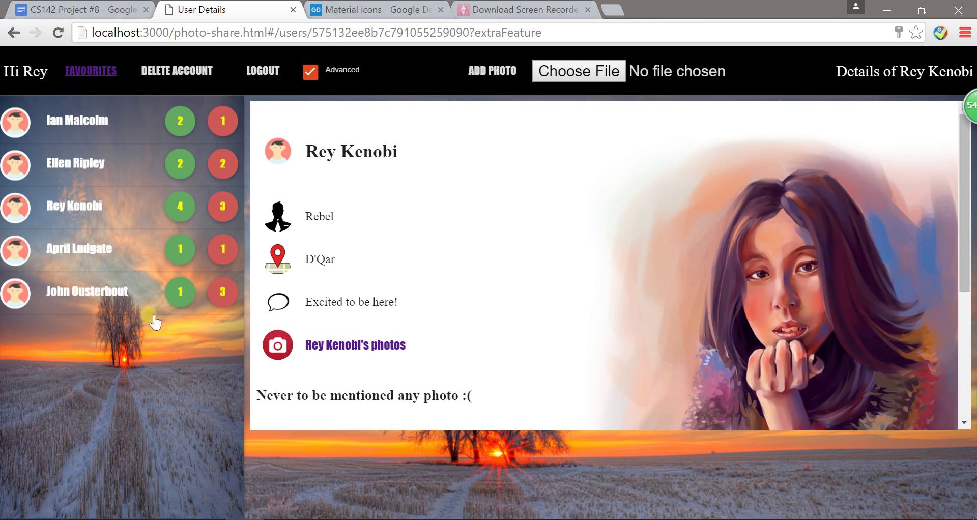
Step: Like and favourite Rey's goggles photo, then view it on her Favorites page
{"action": "left_click", "coordinate": [379, 346]}
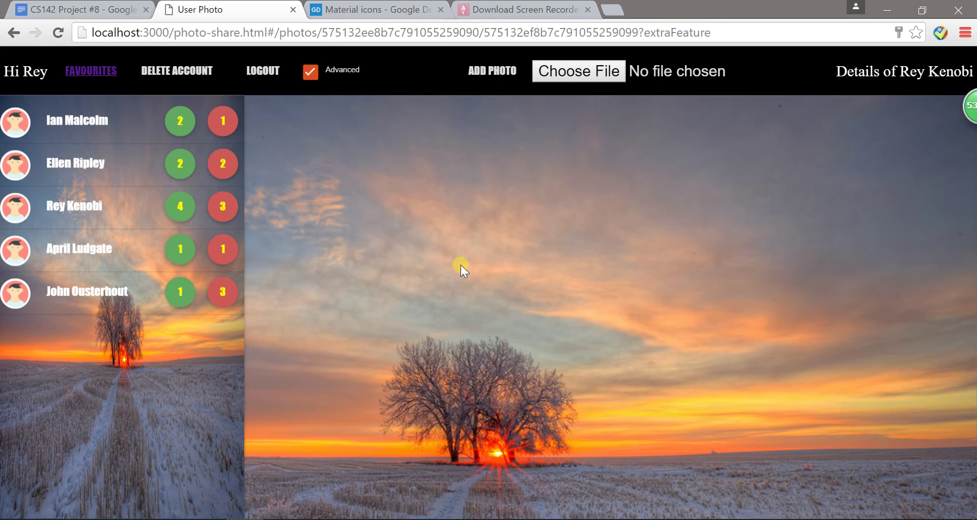
{"action": "left_click", "coordinate": [267, 414]}
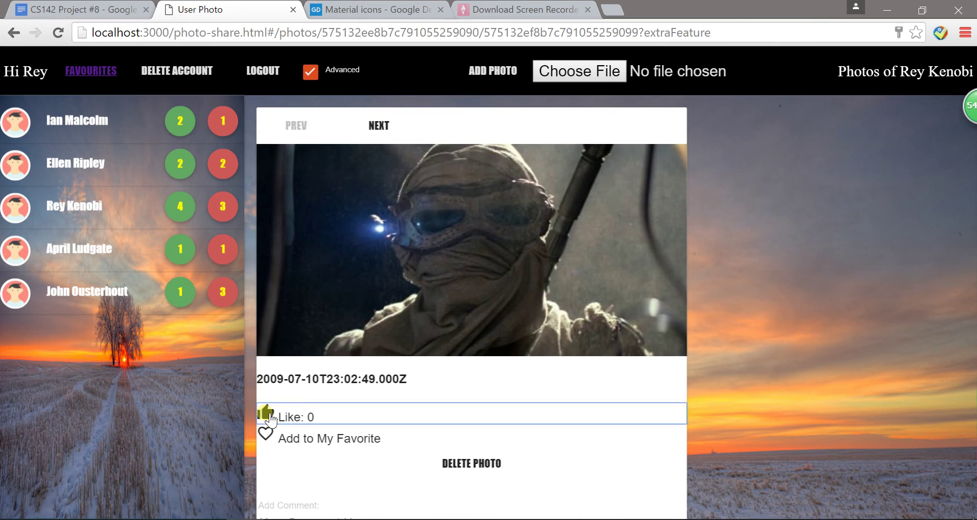
{"action": "scroll", "coordinate": [404, 326], "scroll_direction": "down", "scroll_amount": 2}
{"action": "left_click", "coordinate": [266, 351]}
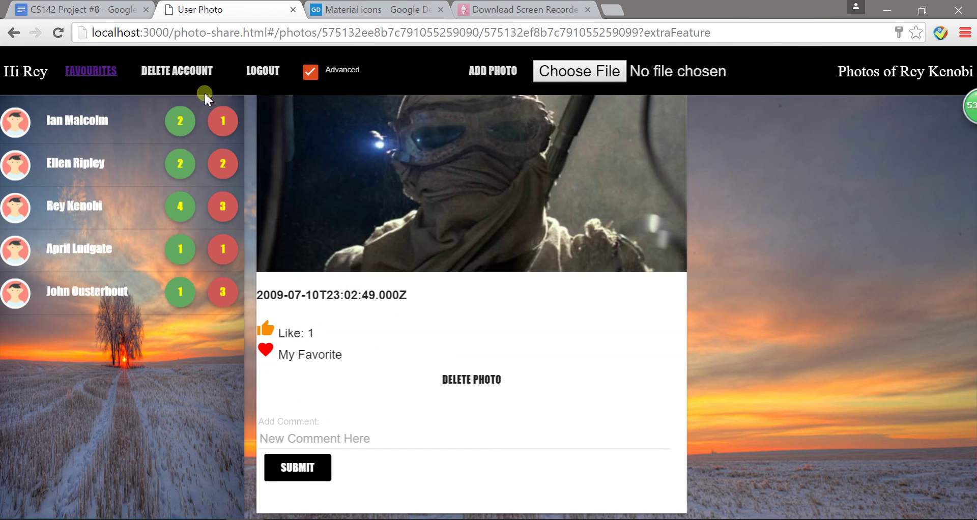
{"action": "left_click", "coordinate": [95, 72]}
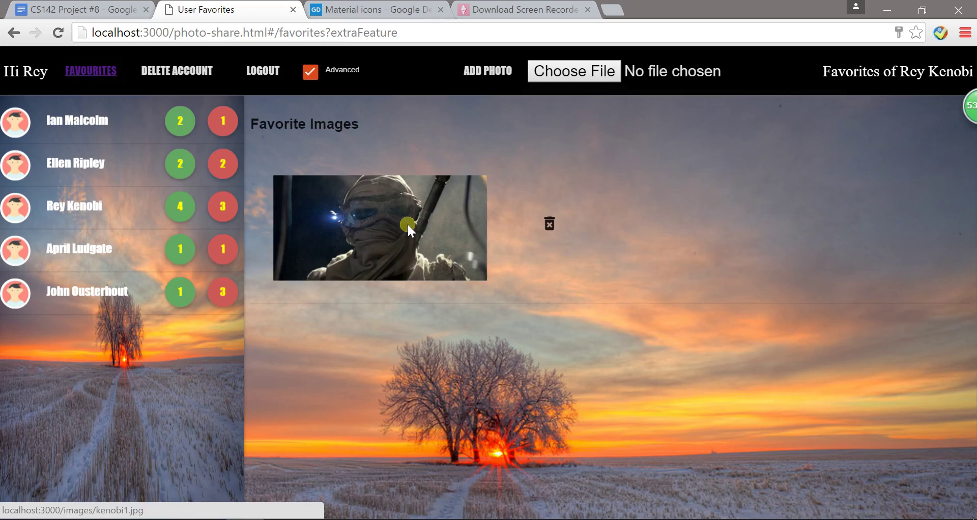